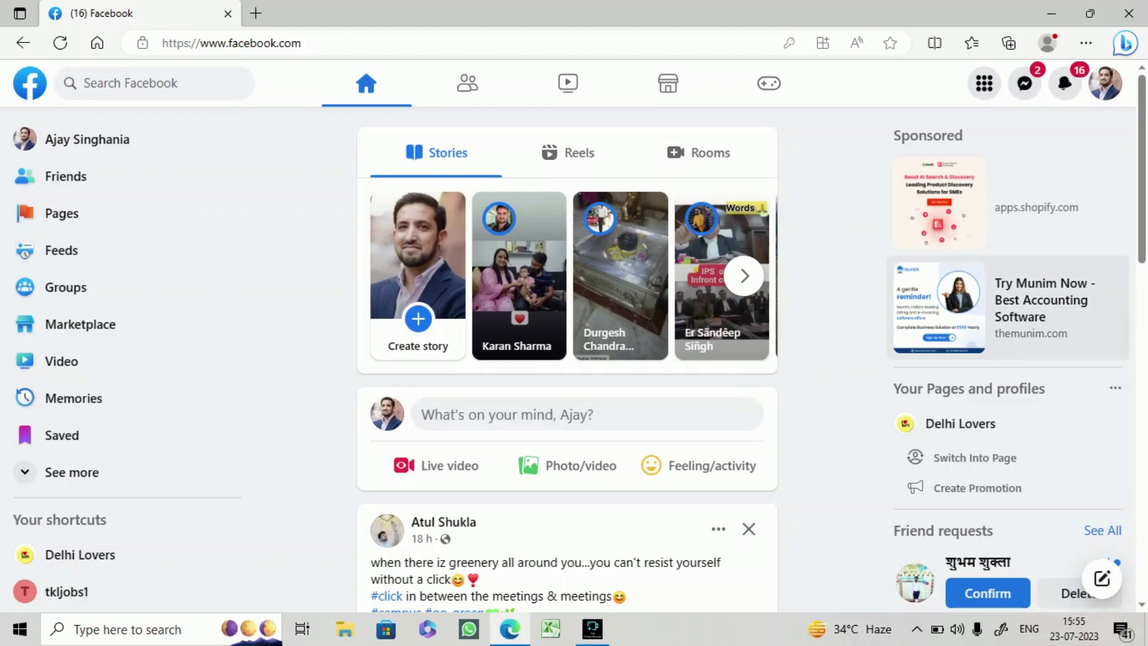
Step: Open the Delhi Lovers Page from the home feed
scroll(567, 366, "down", 6)
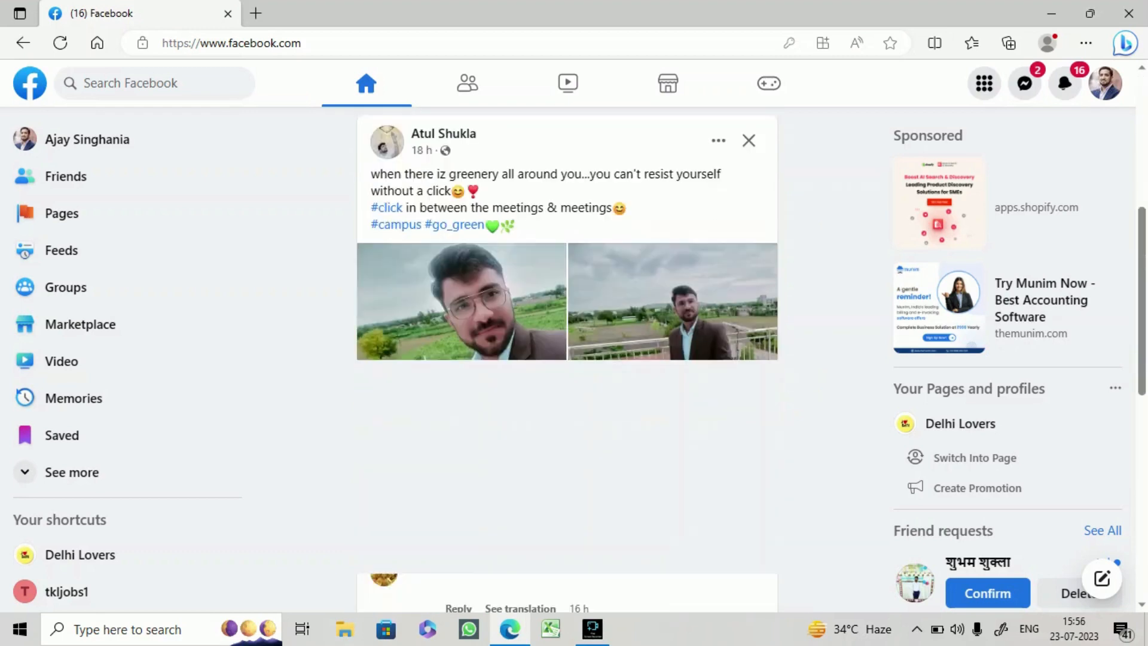
scroll(419, 269, "up", 6)
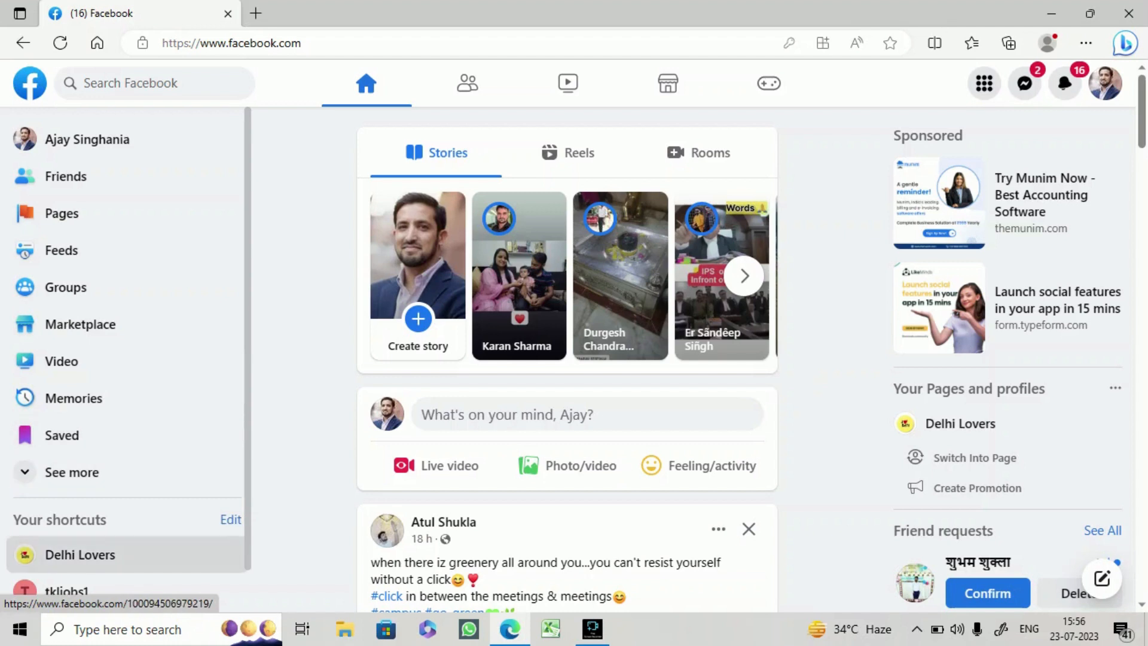
left_click(80, 554)
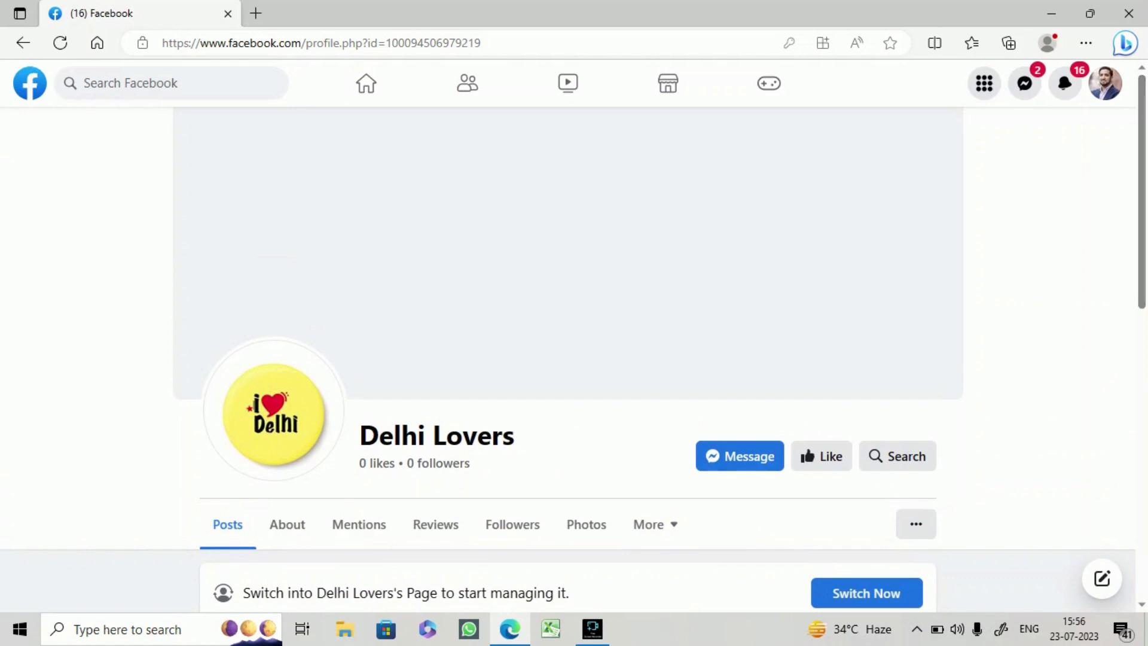
Step: Look over the Delhi Lovers Page's intro, photos and posts, and switch into the Page to manage it
scroll(574, 359, "down", 6)
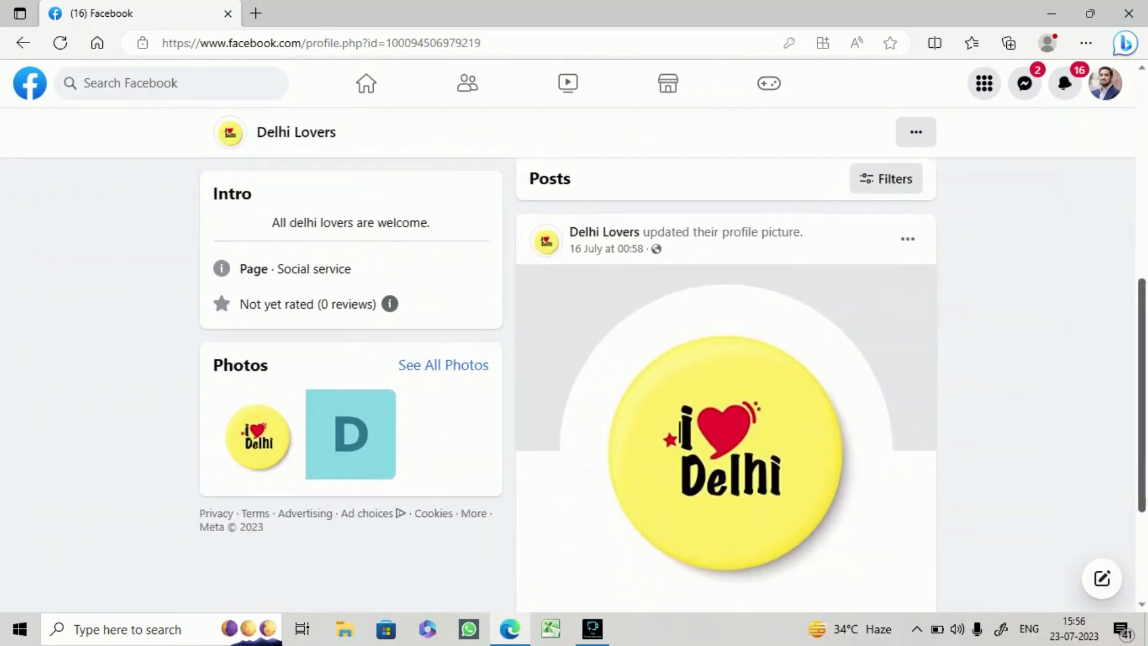
scroll(573, 359, "up", 6)
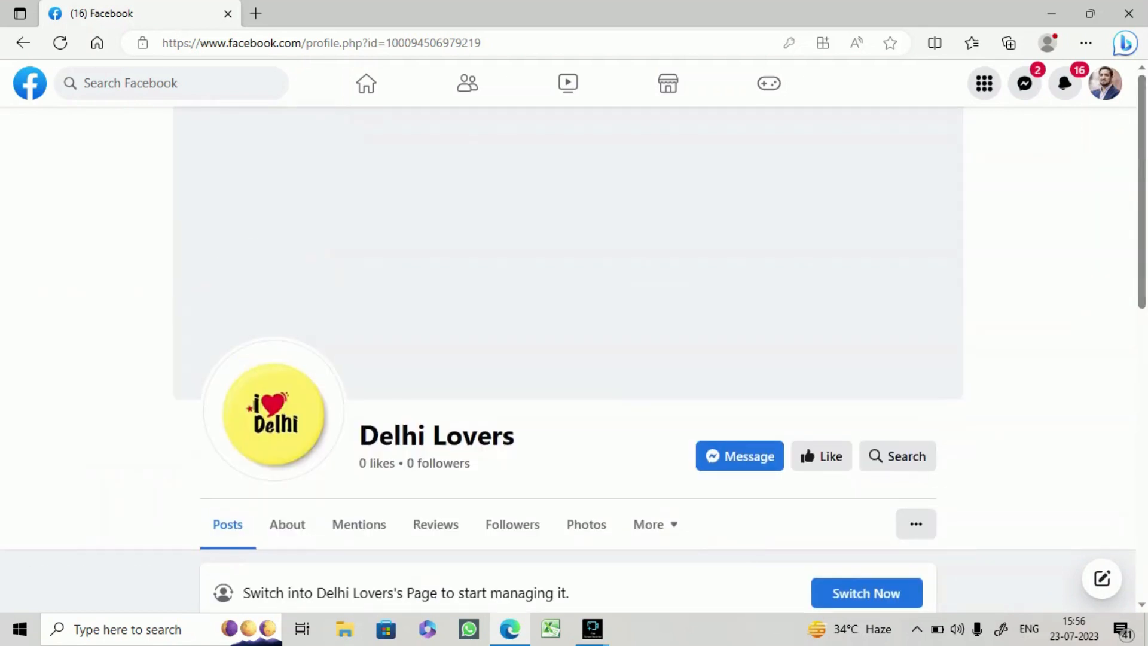
scroll(574, 358, "down", 6)
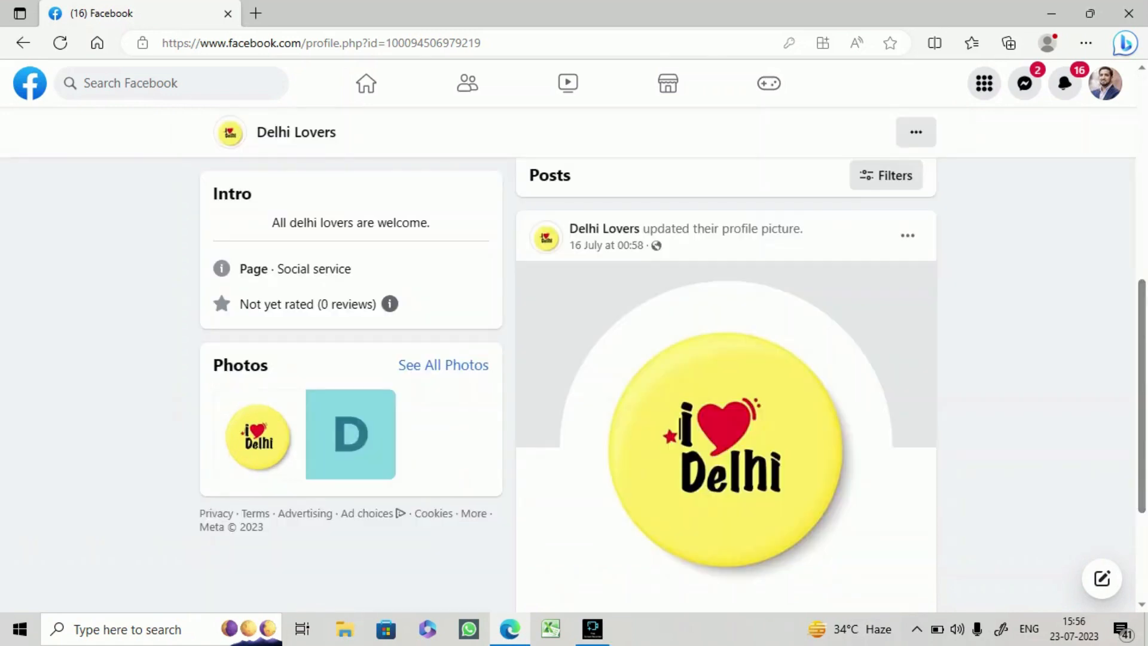
scroll(573, 359, "up", 6)
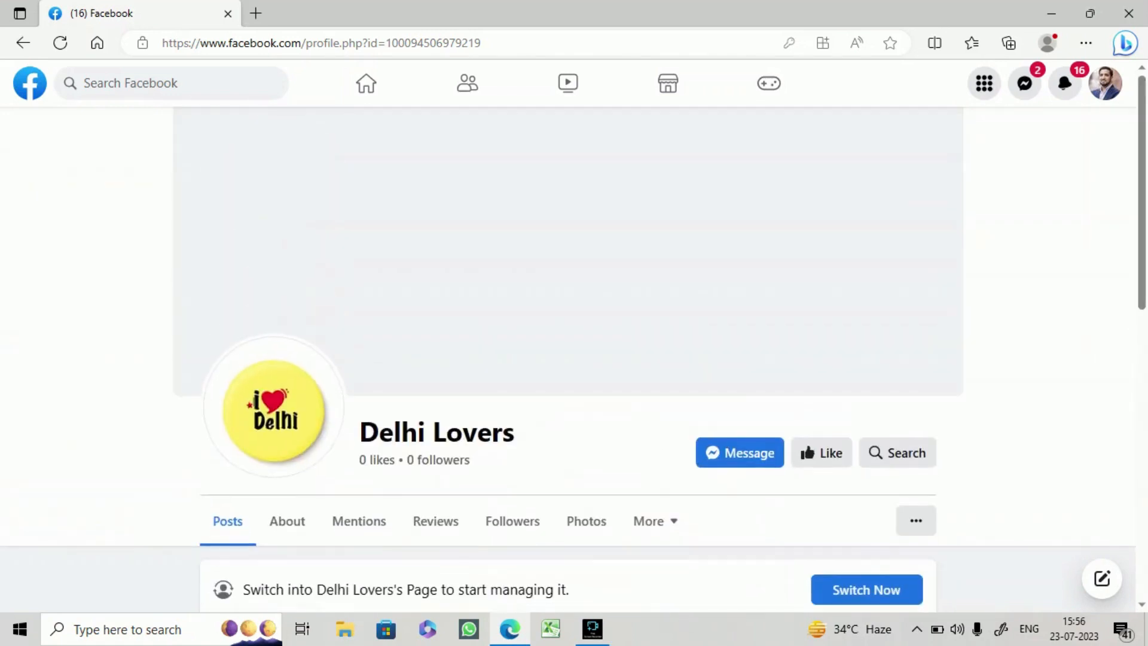
scroll(574, 359, "down", 6)
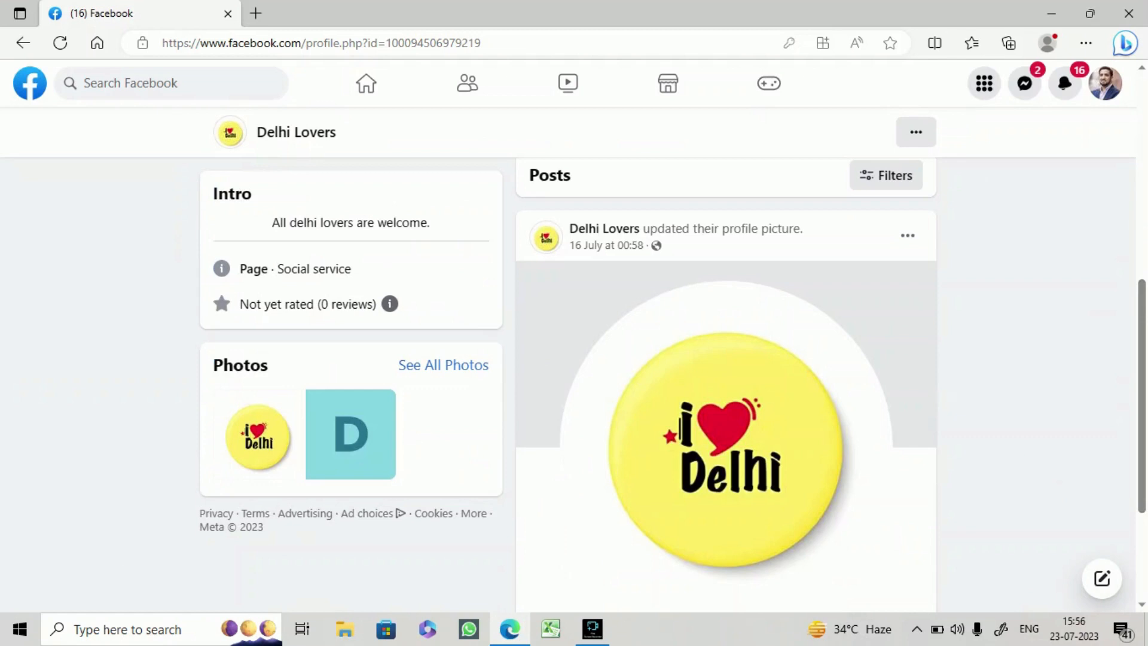
scroll(574, 359, "up", 6)
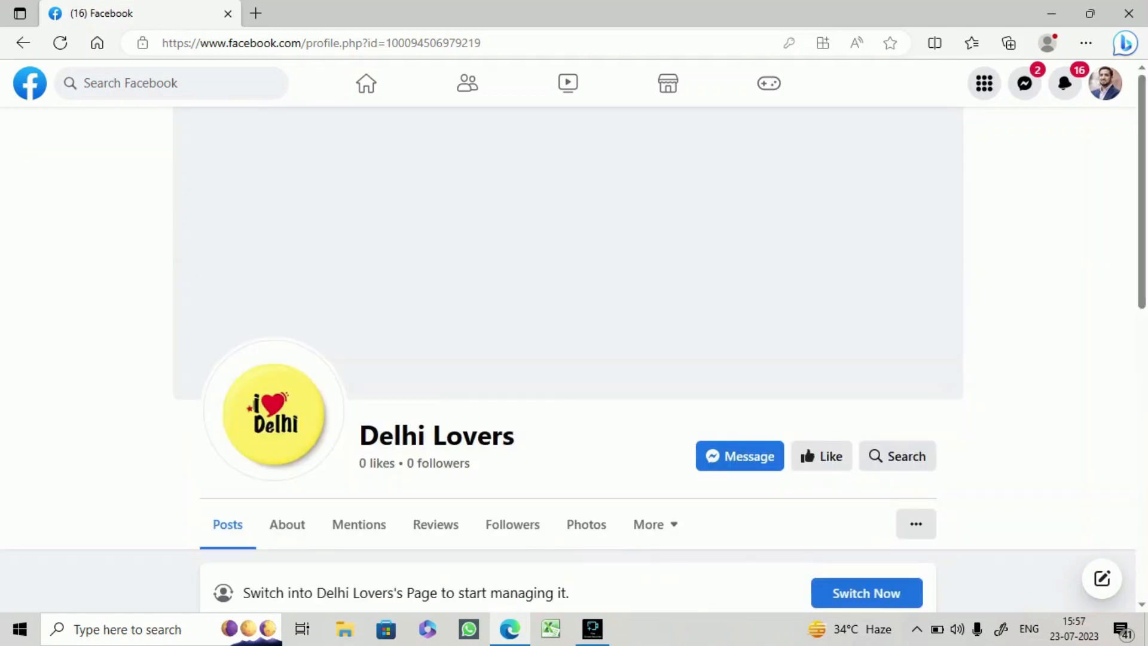
left_click(866, 593)
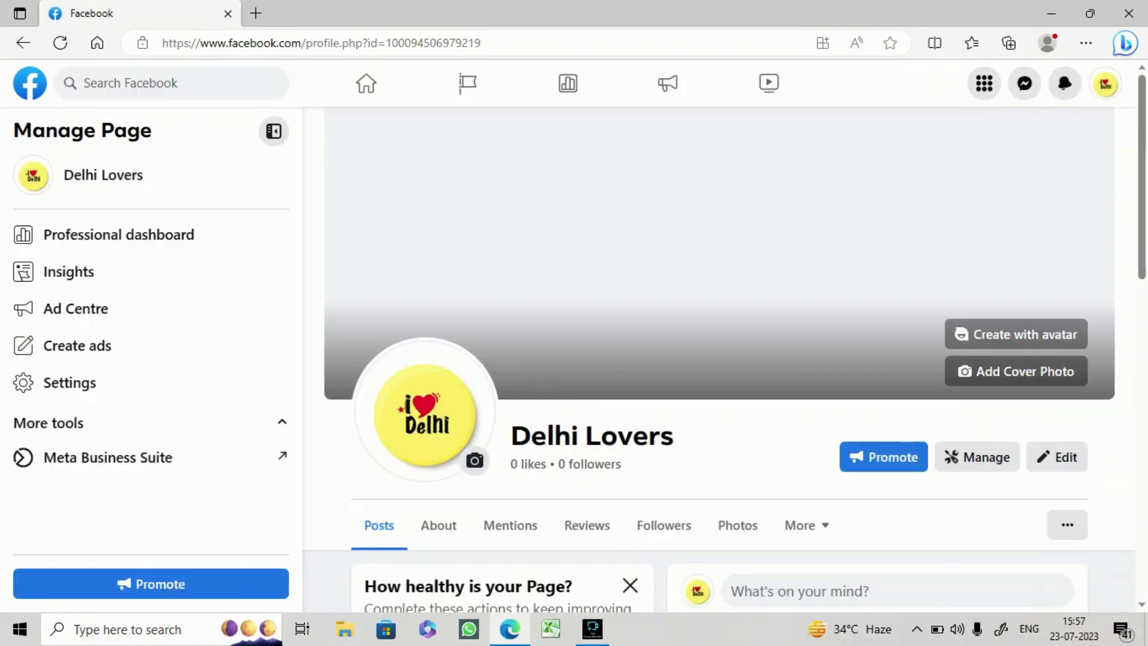
Step: Open Meta Business Suite for the Delhi Lovers Page and go to its ads summary
scroll(717, 329, "down", 3)
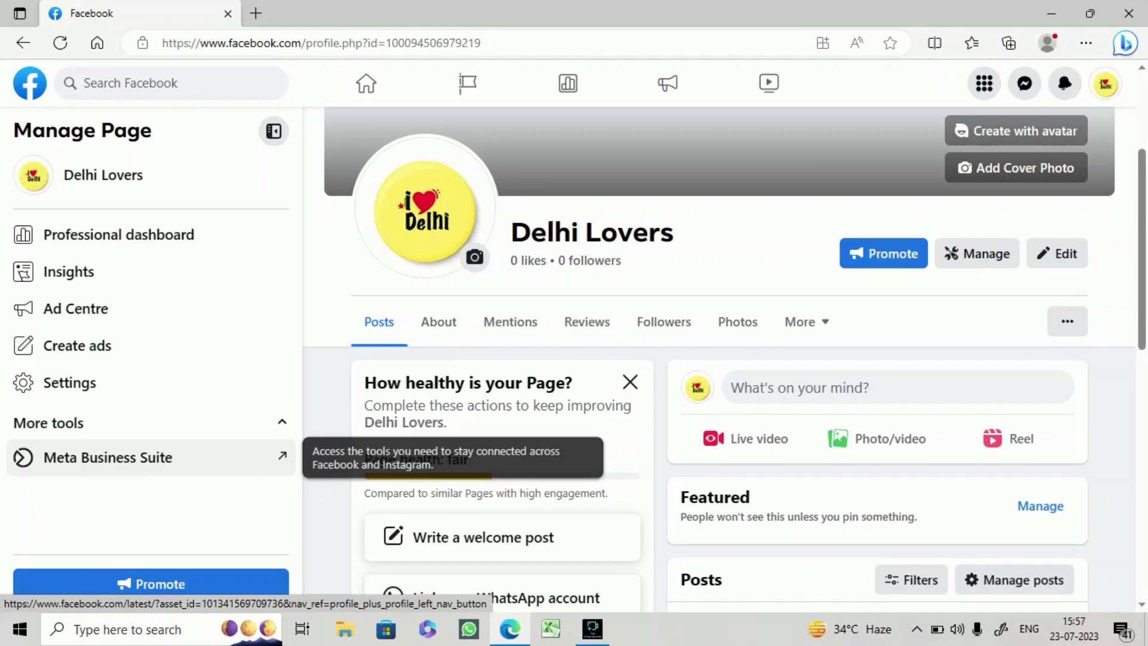
left_click(108, 457)
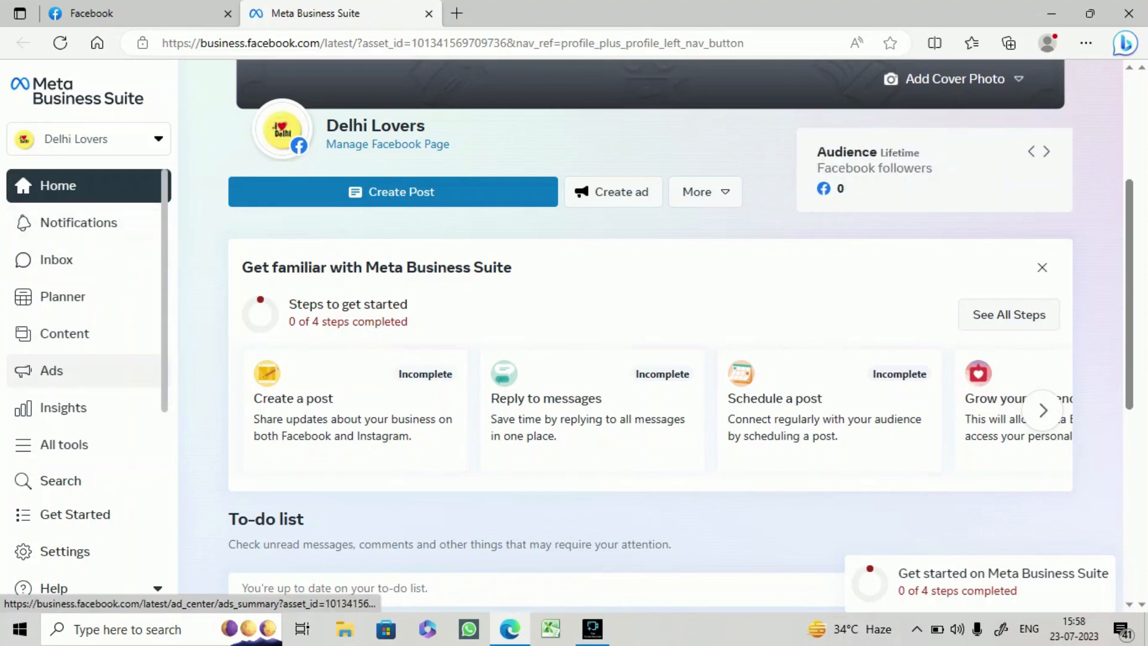
left_click(51, 370)
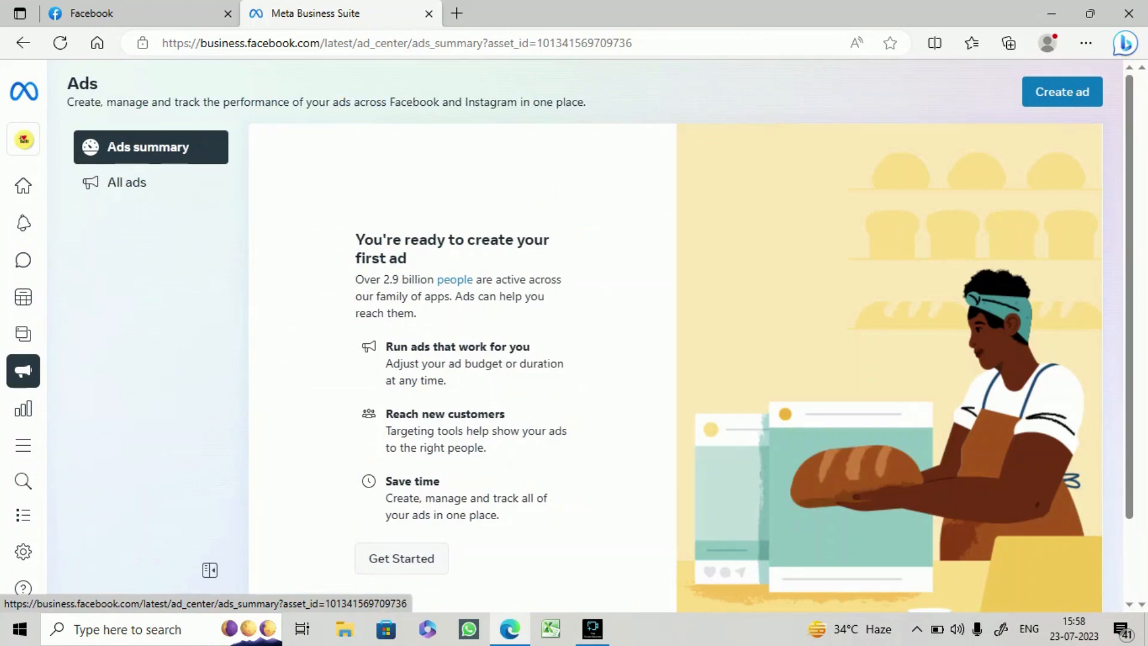
Step: Start creating a first ad with the goal of getting more leads, collecting contact info on Facebook
scroll(598, 359, "down", 2)
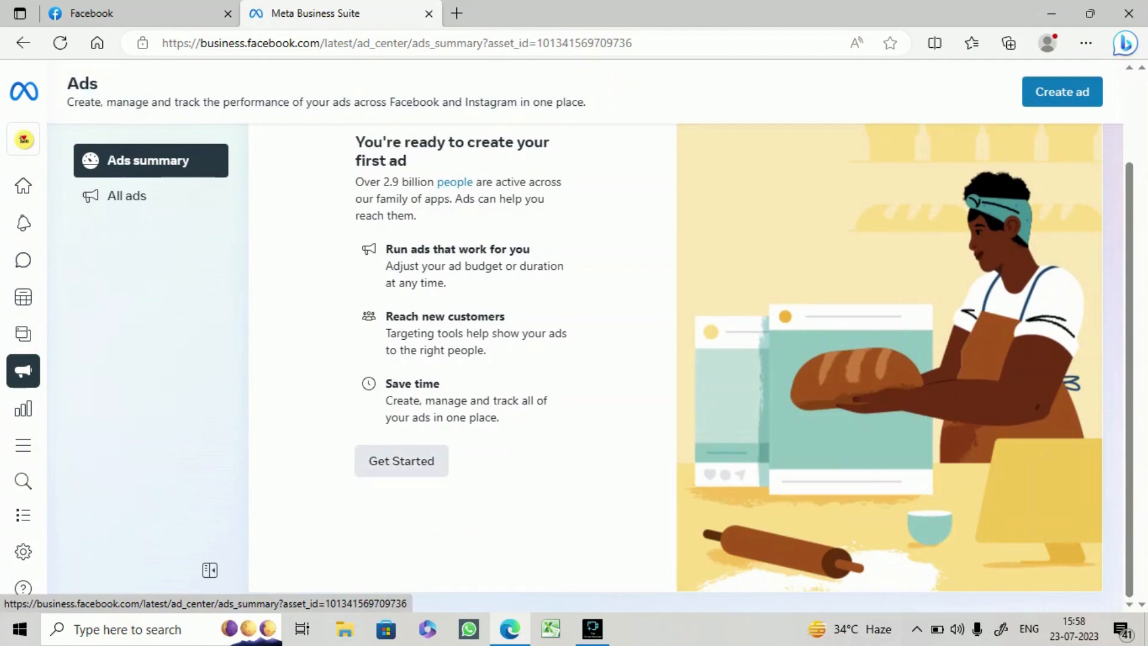
left_click(401, 461)
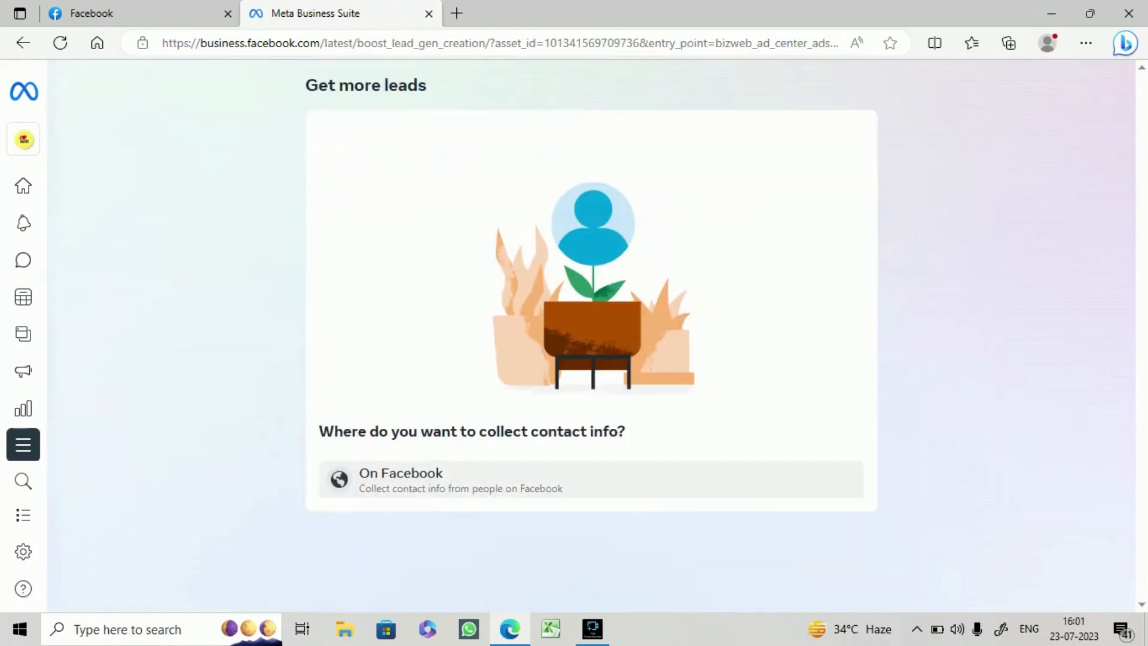
left_click(591, 480)
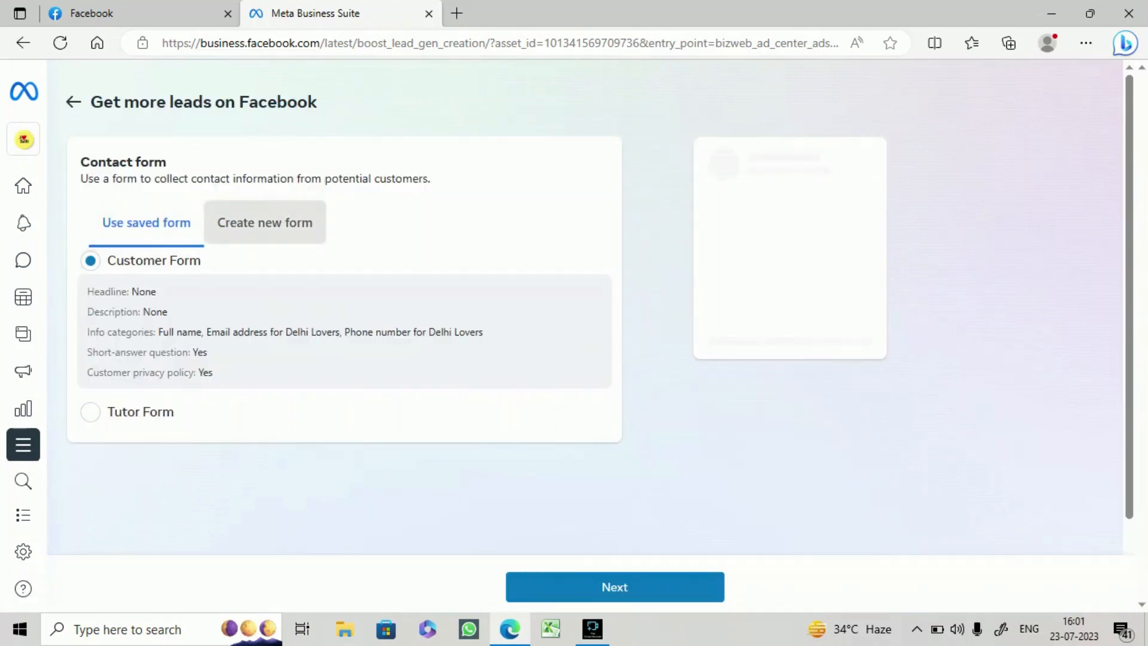
Step: Create a new contact form and replace its default name with "Event Needed"
left_click(265, 223)
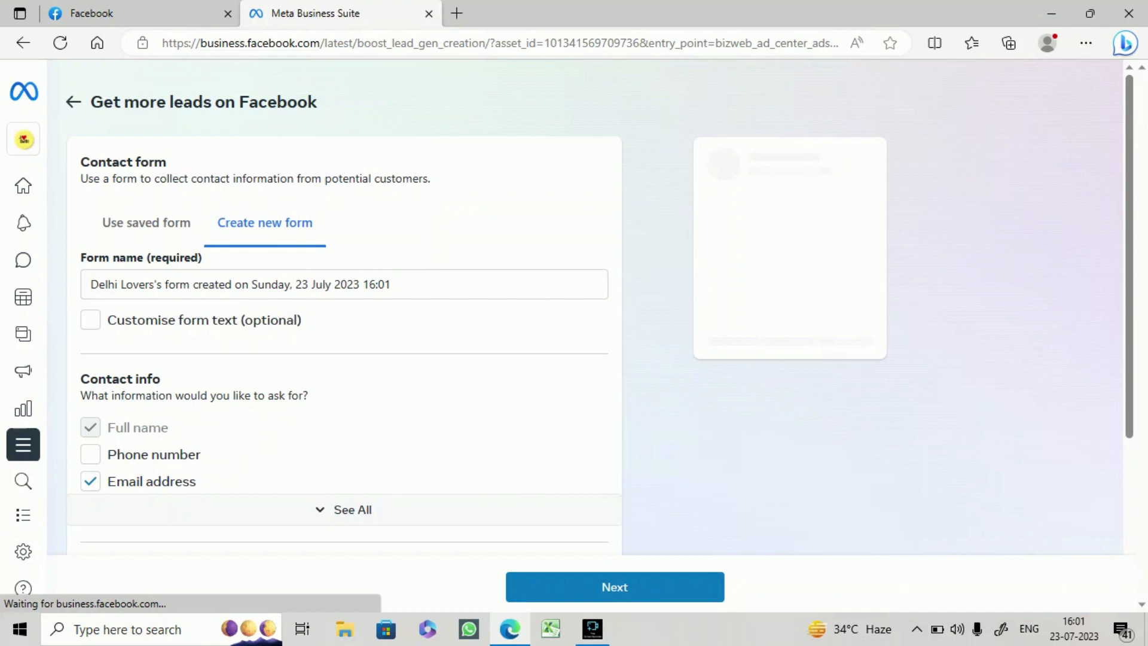
left_click(391, 285)
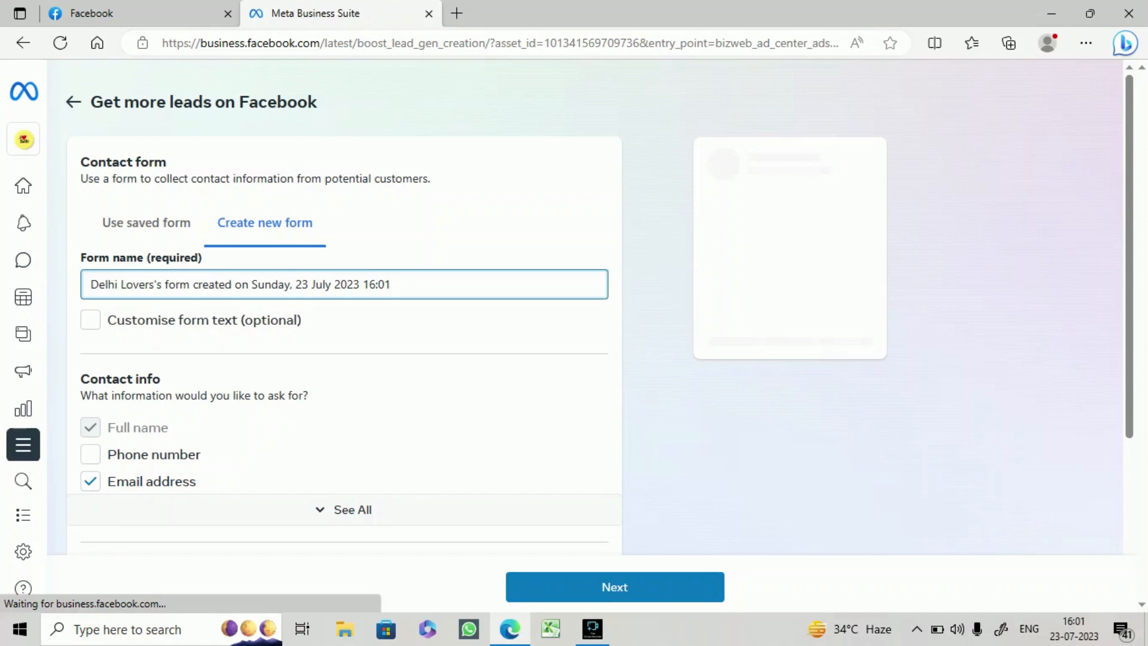
key("BackSpace")
key("BackSpace")
key("BackSpace")
key("BackSpace")
key("BackSpace")
key("BackSpace")
key("BackSpace")
key("BackSpace")
key("BackSpace")
key("BackSpace")
key("BackSpace")
key("BackSpace")
key("BackSpace")
key("BackSpace")
key("BackSpace")
key("BackSpace")
key("BackSpace")
key("BackSpace")
key("BackSpace")
key("BackSpace")
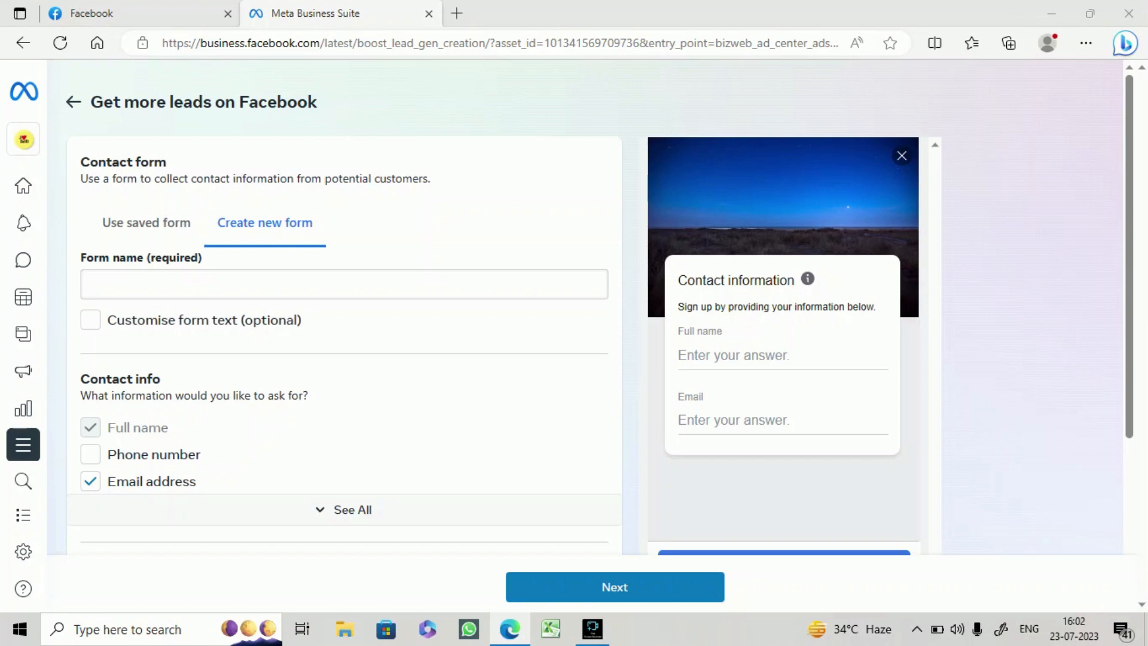
key("alt+Tab")
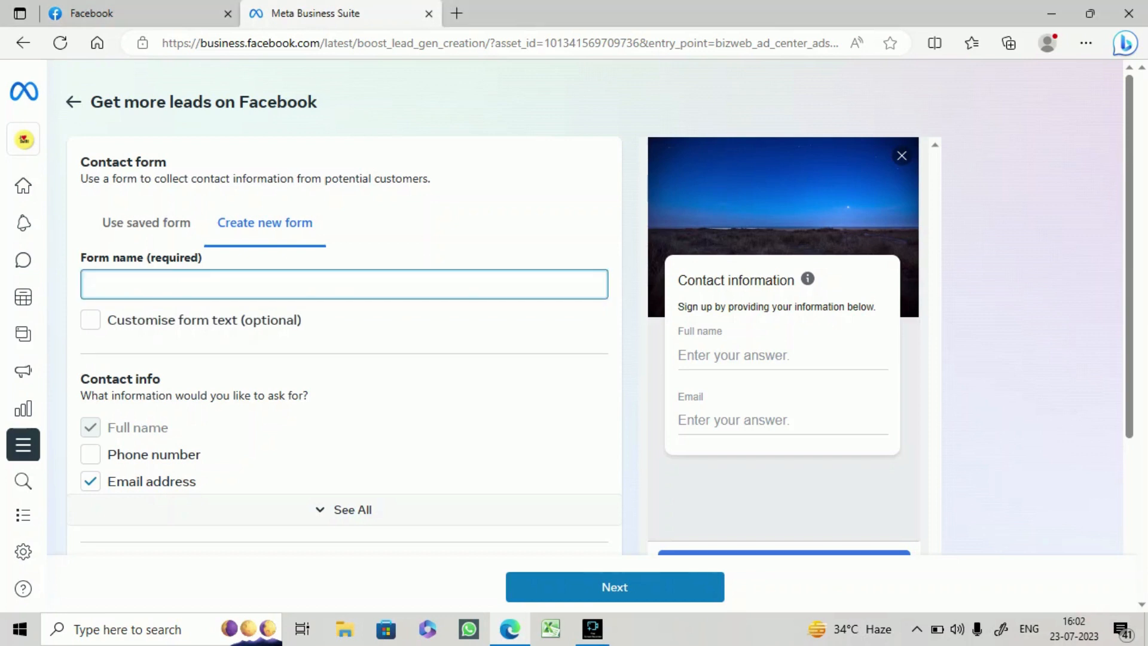
type("Event ")
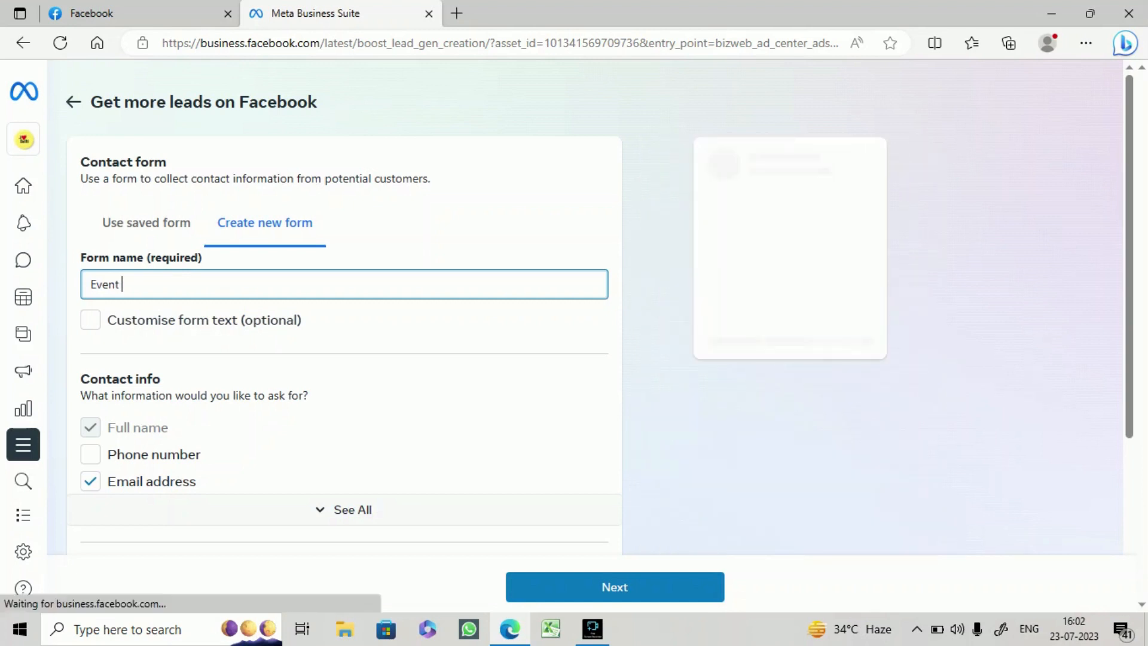
type("Needed")
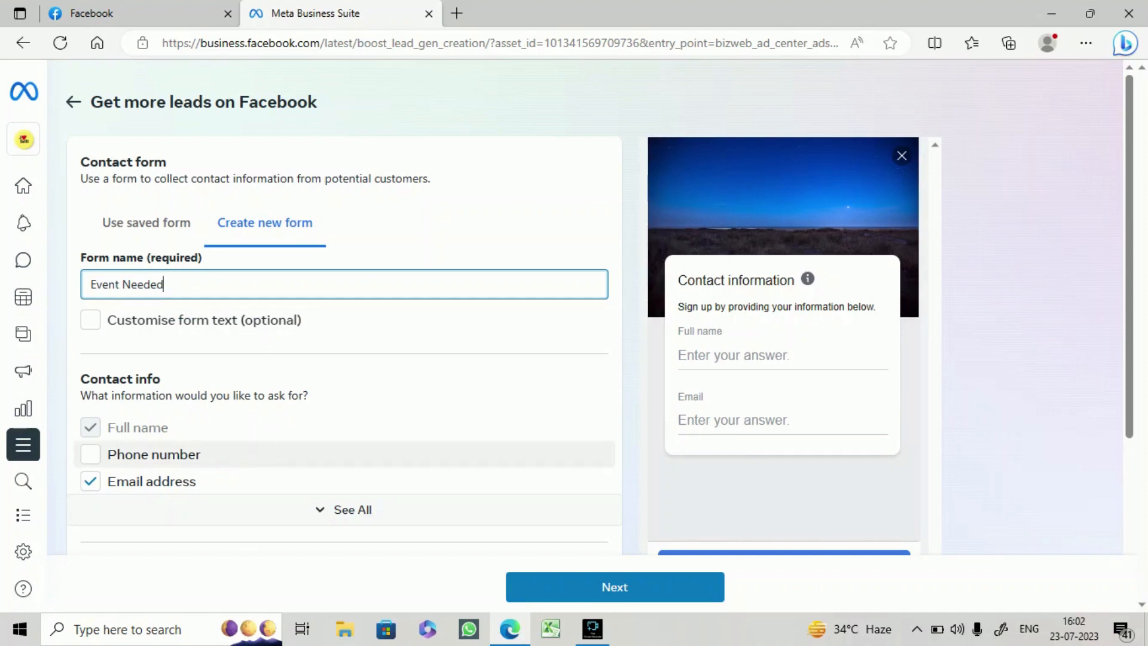
Step: Include the phone number in the requested contact info and add the short-answer question "What is your location ?"
left_click(90, 454)
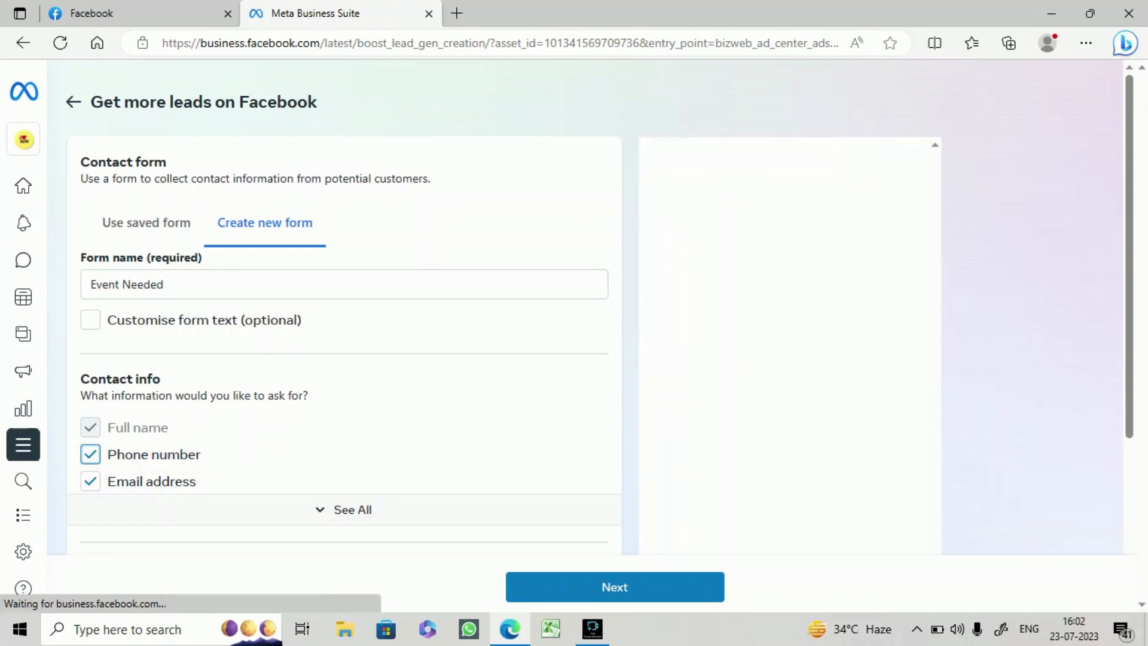
scroll(343, 310, "down", 4)
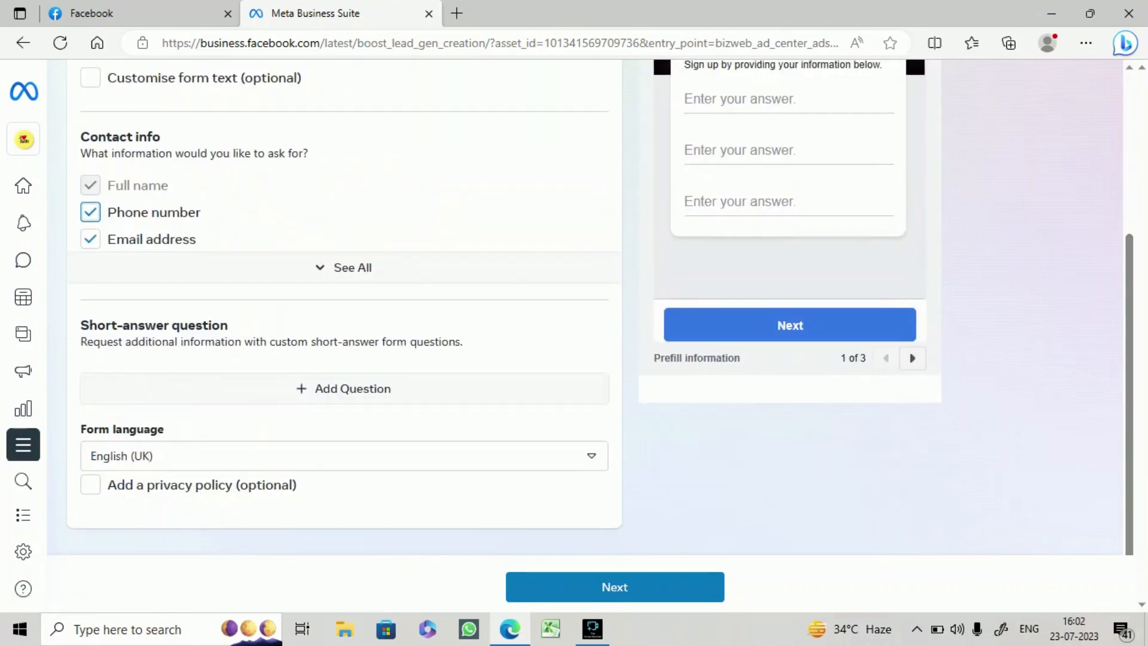
left_click(345, 388)
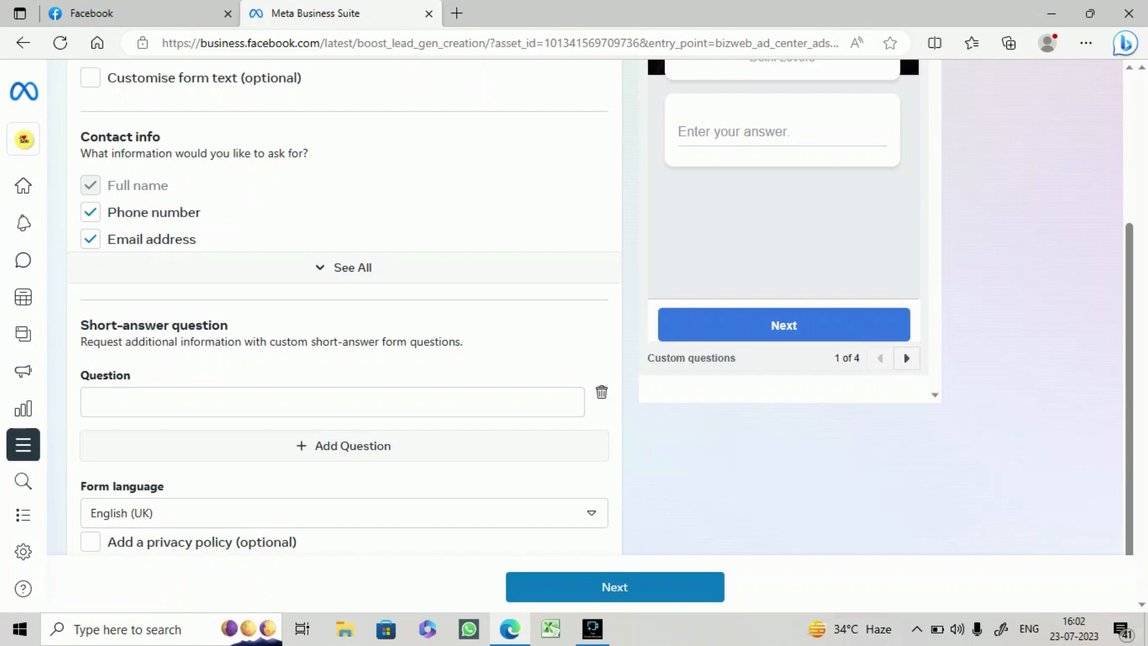
left_click(332, 402)
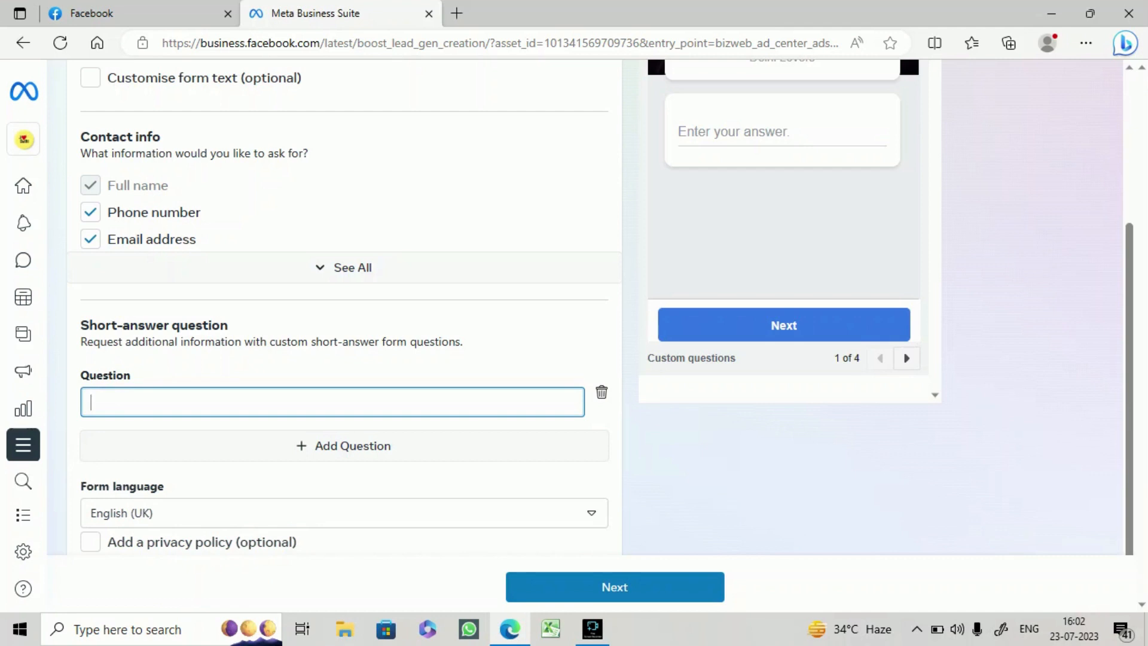
type("What i")
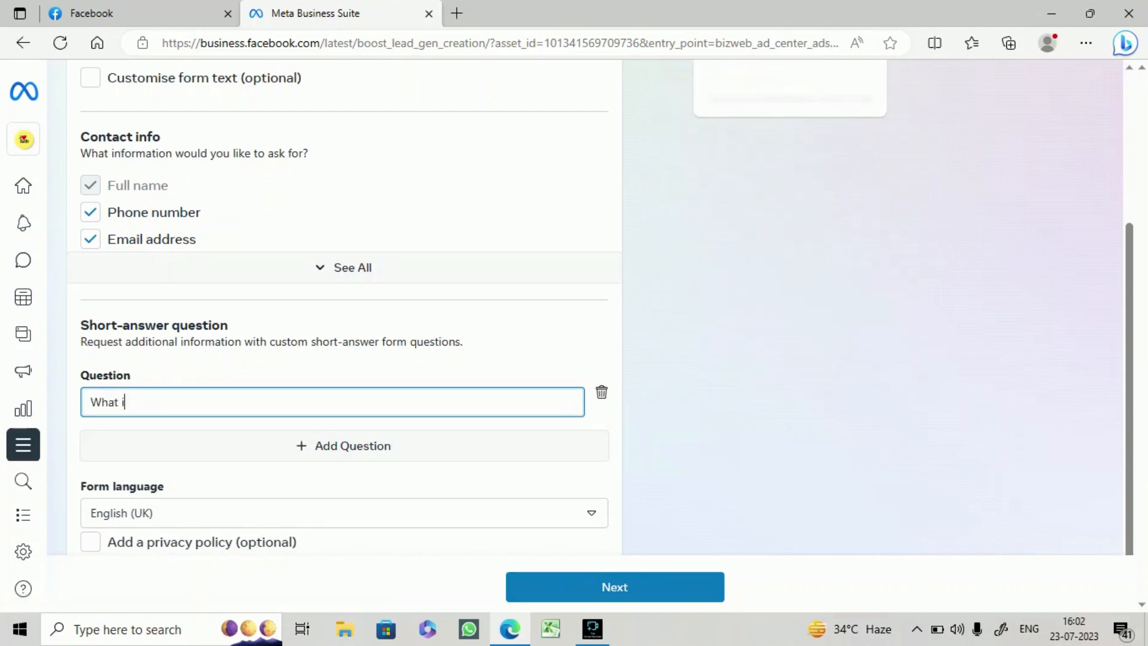
type("s your location ?")
left_click(370, 475)
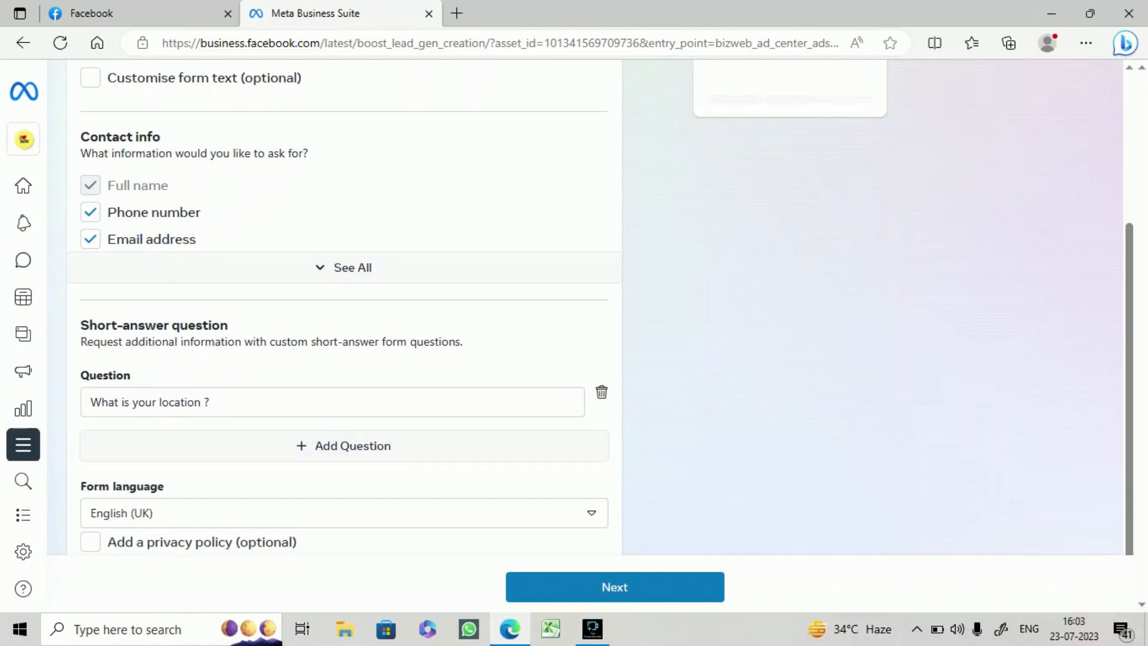
scroll(1129, 389, "down", 1)
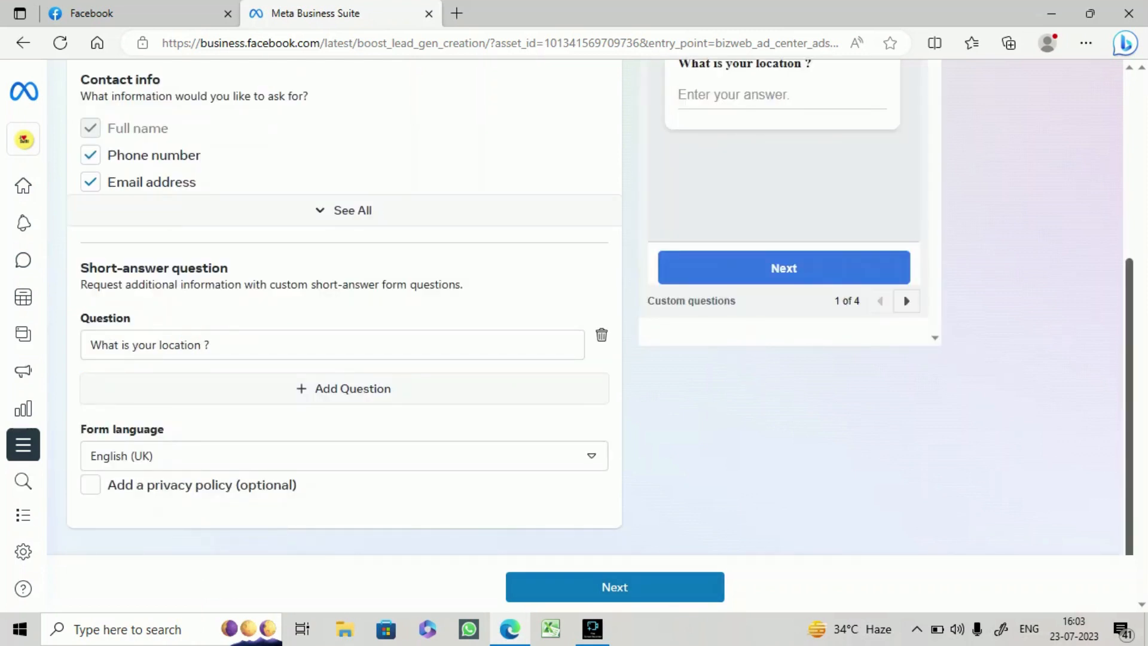
Step: Page through the contact form preview up to the message for leads, and continue to the ad creative settings
scroll(344, 308, "up", 4)
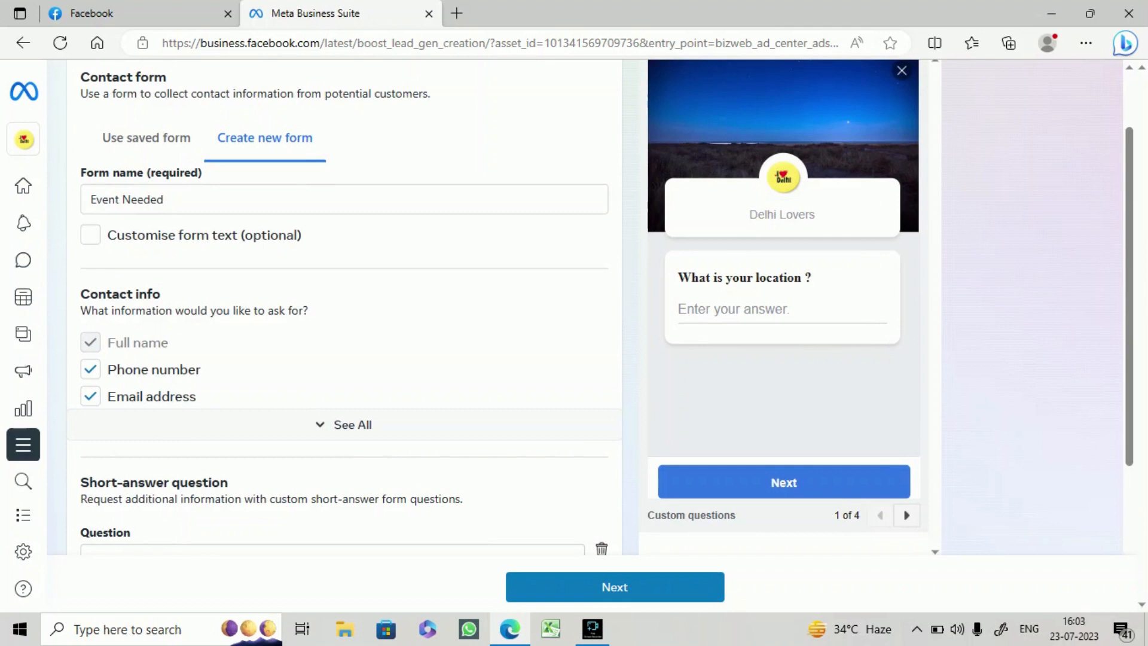
left_click(912, 515)
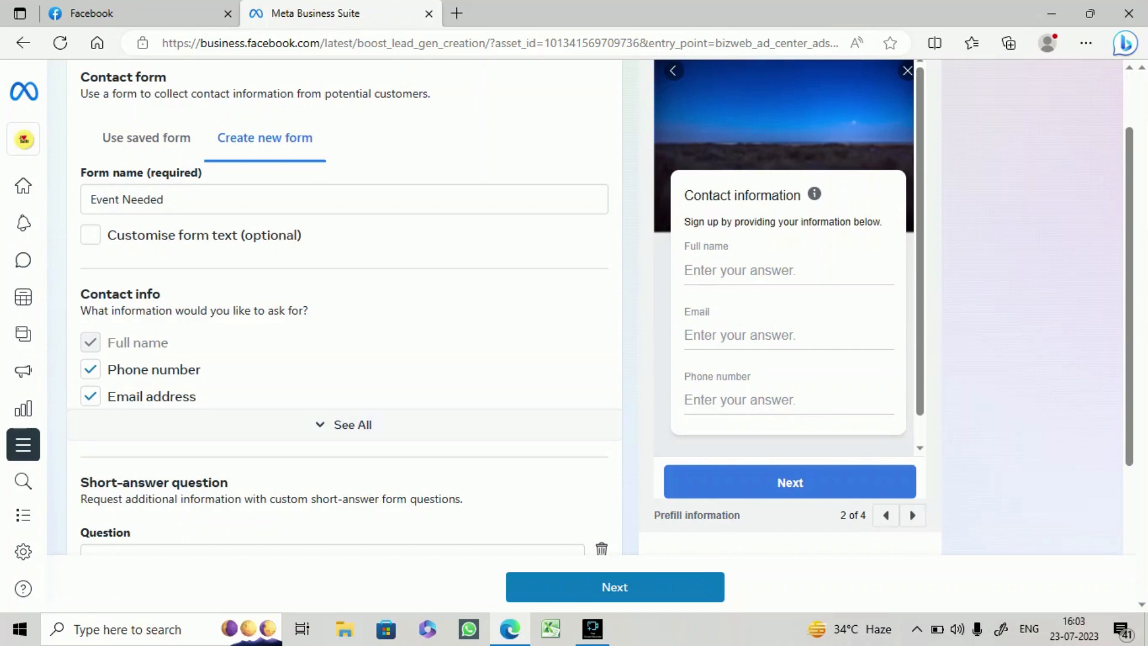
left_click(913, 514)
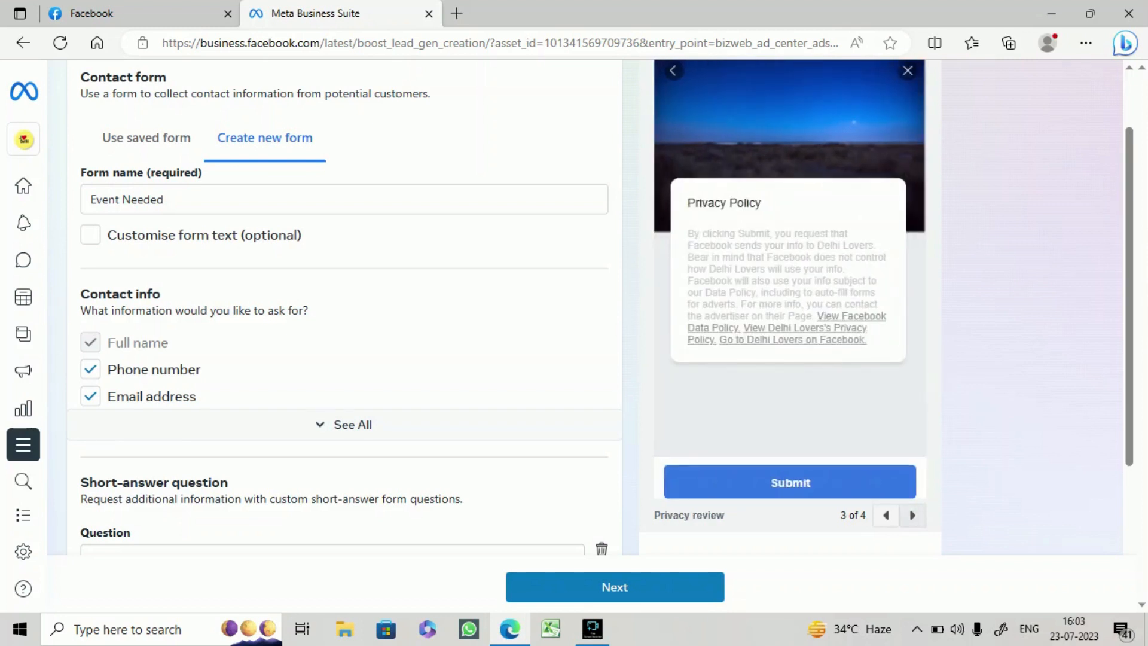
left_click(912, 515)
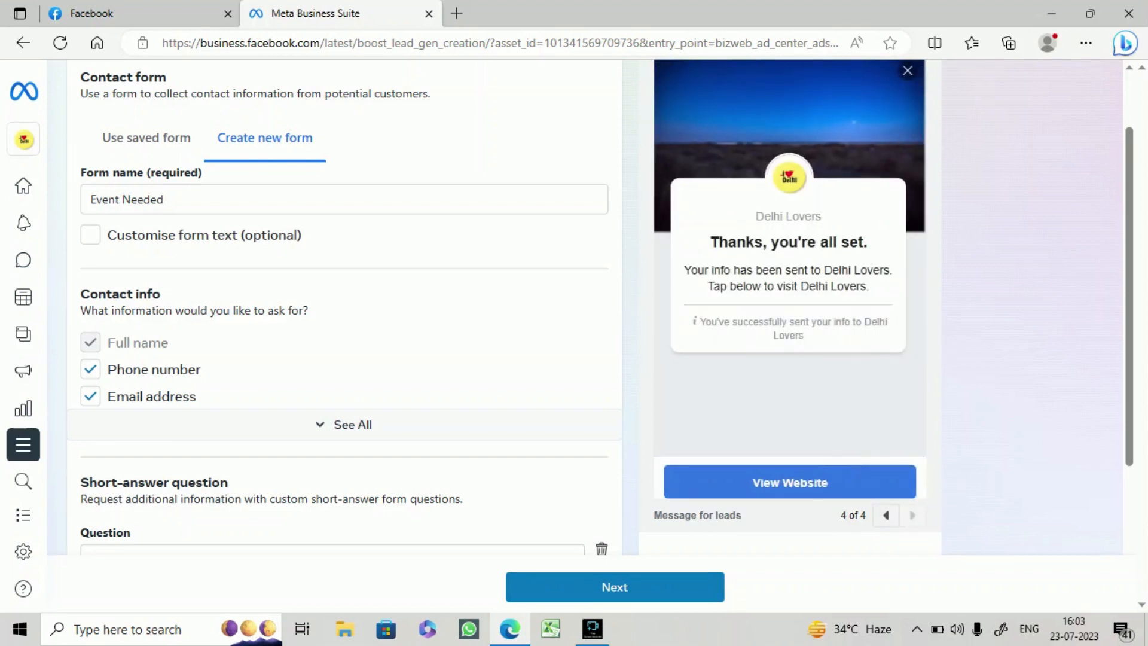
left_click(615, 587)
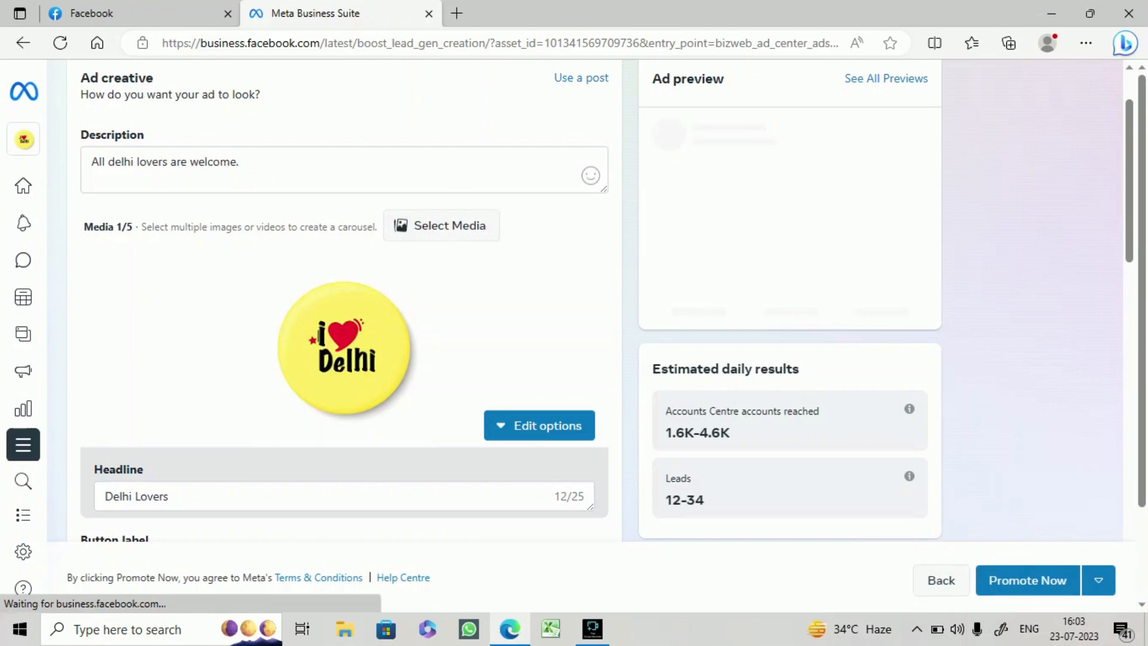
Step: Replace the ad description with "Do you want someone to handle your event ? Complete event organiser."
left_click(239, 162)
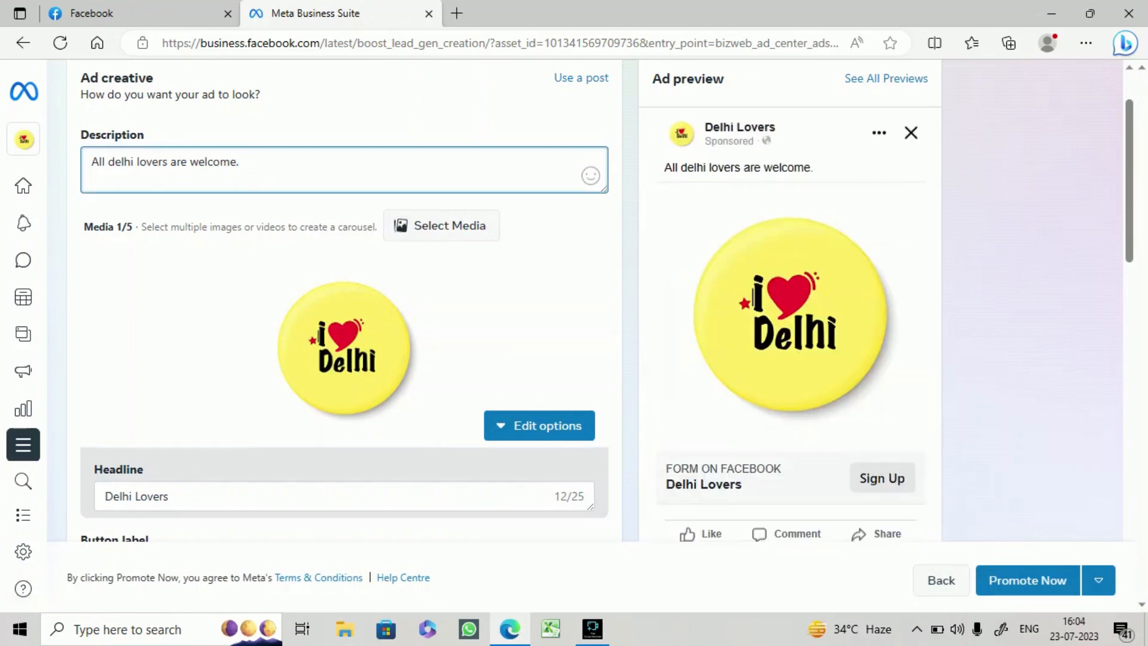
key("BackSpace")
key("BackSpace")
key("BackSpace")
key("BackSpace")
key("BackSpace")
key("BackSpace")
key("BackSpace")
key("BackSpace")
key("BackSpace")
key("BackSpace")
key("BackSpace")
key("BackSpace")
key("BackSpace")
key("BackSpace")
key("BackSpace")
key("BackSpace")
key("BackSpace")
key("BackSpace")
key("BackSpace")
key("BackSpace")
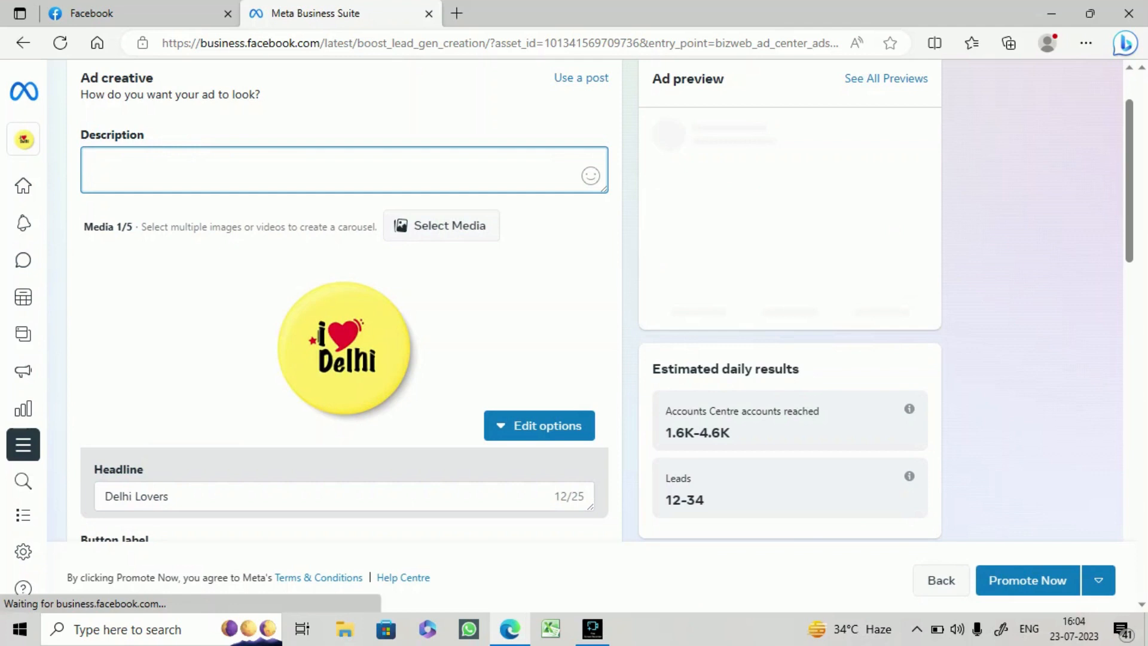
type("D")
type("o you")
type(" want")
type(" to")
key("BackSpace")
key("BackSpace")
type("someon")
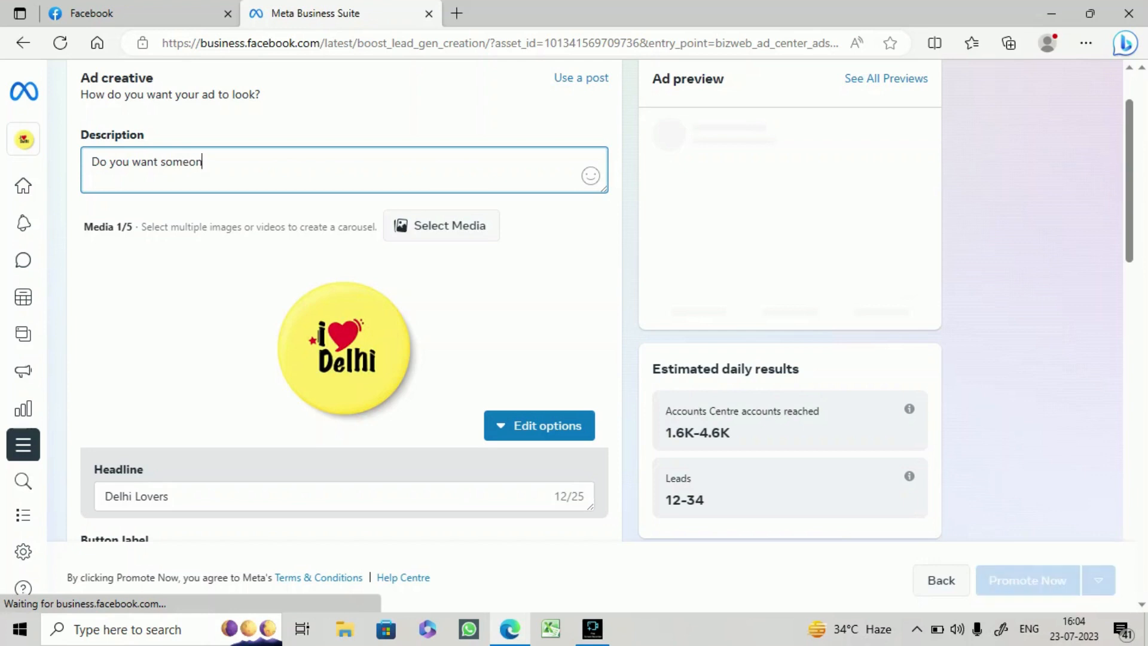
type("e to ha")
type("dle")
key("BackSpace")
key("BackSpace")
key("BackSpace")
type("n")
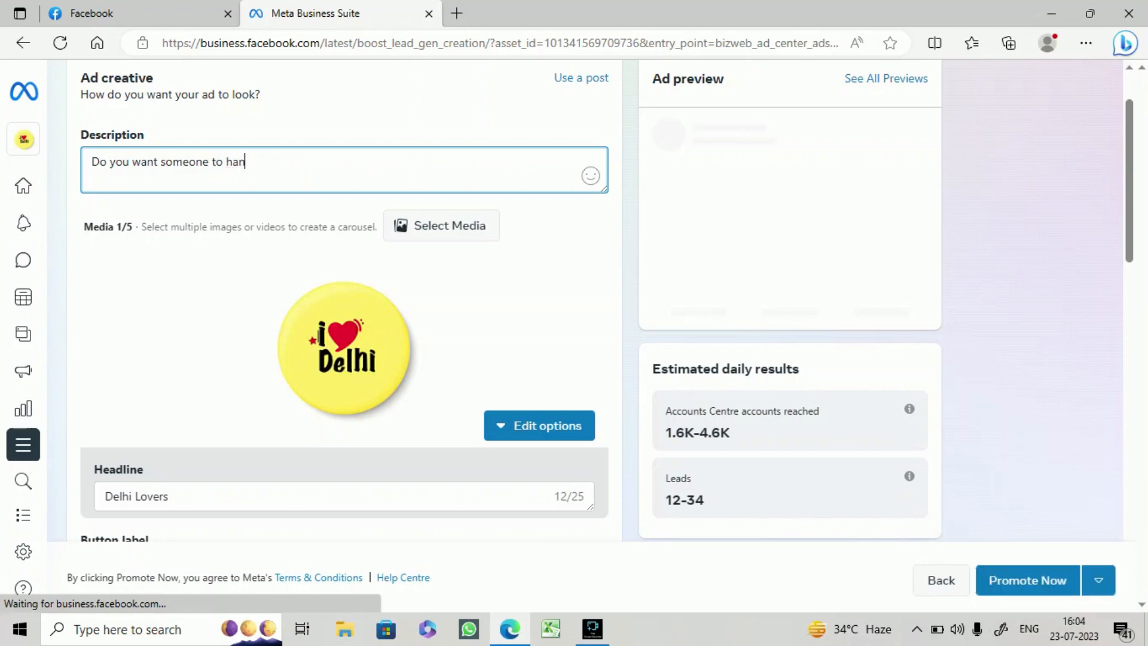
type("dle your event ? Com")
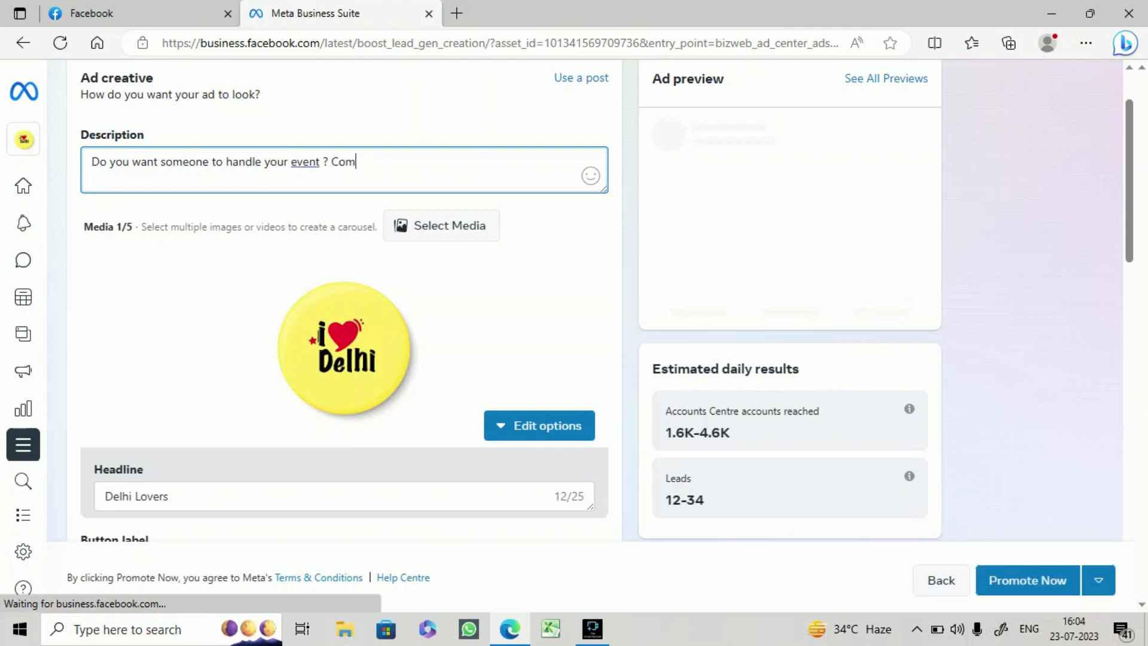
type("plete event organiser")
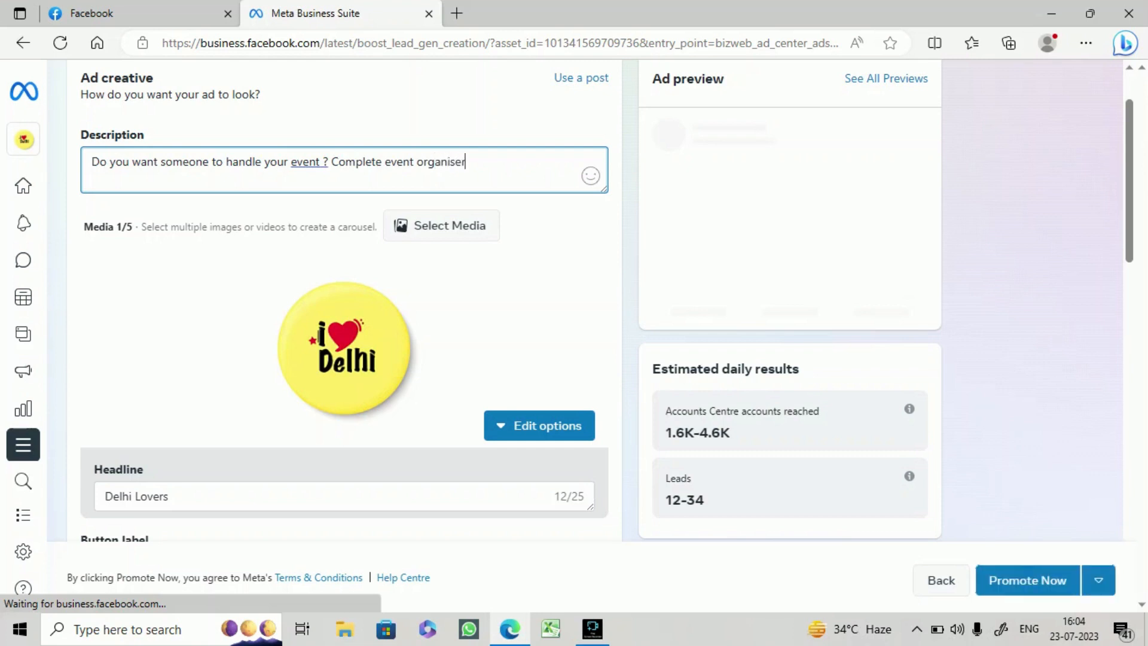
type(".")
Step: Correct "organiser" in the ad description to the suggested spelling "organizer"
right_click(427, 161)
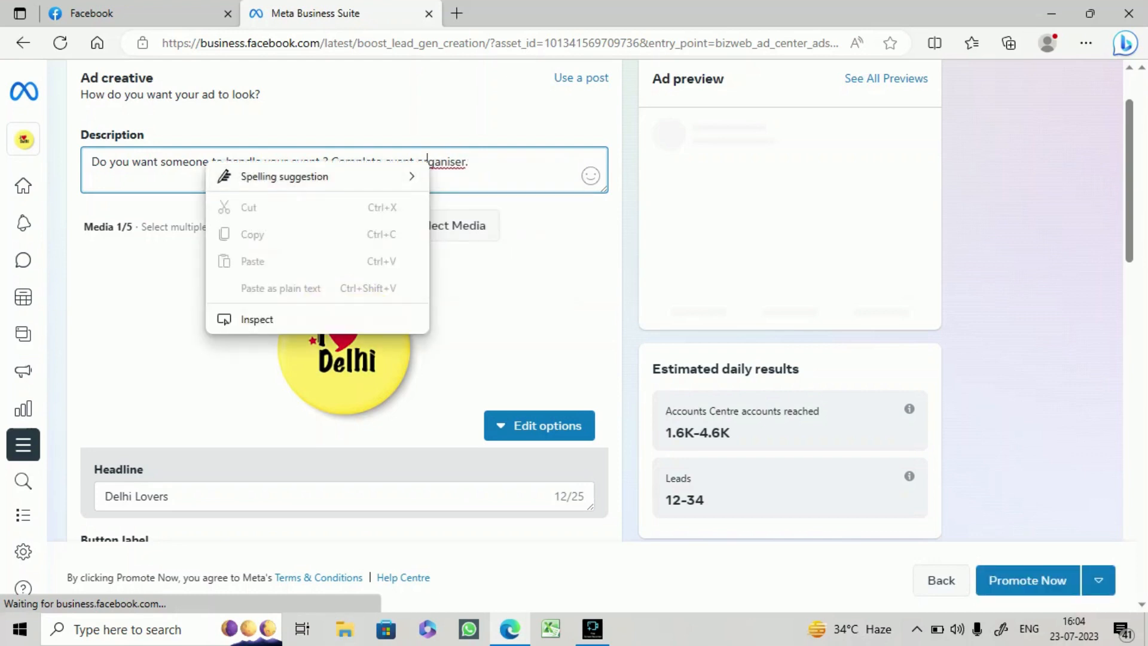
left_click(435, 160)
right_click(434, 160)
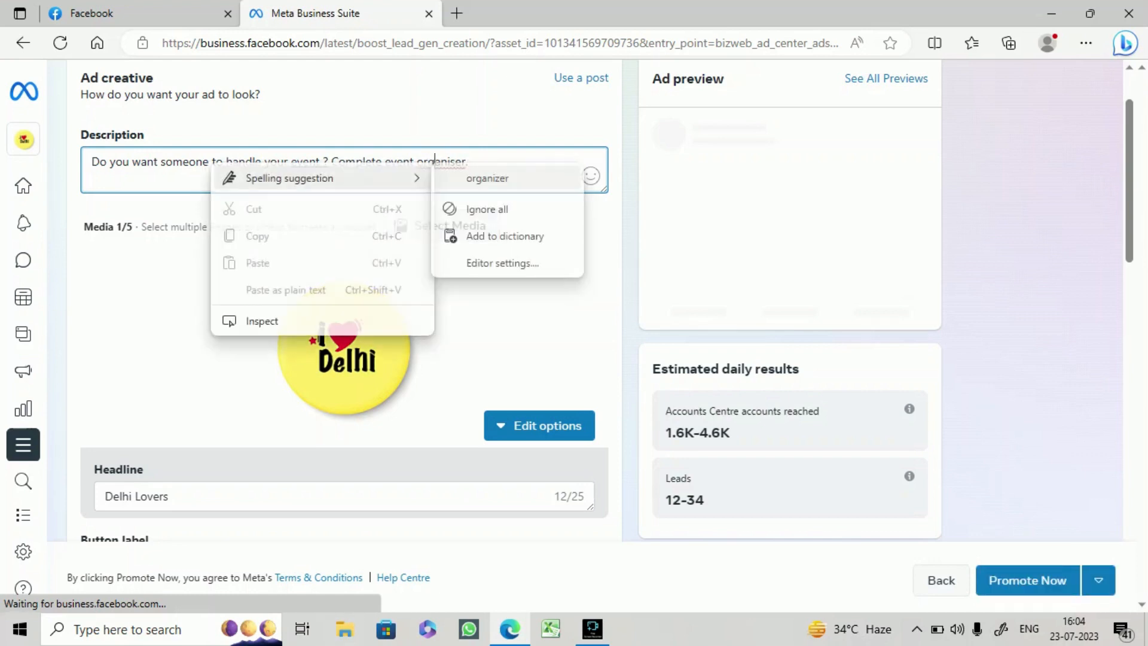
left_click(487, 178)
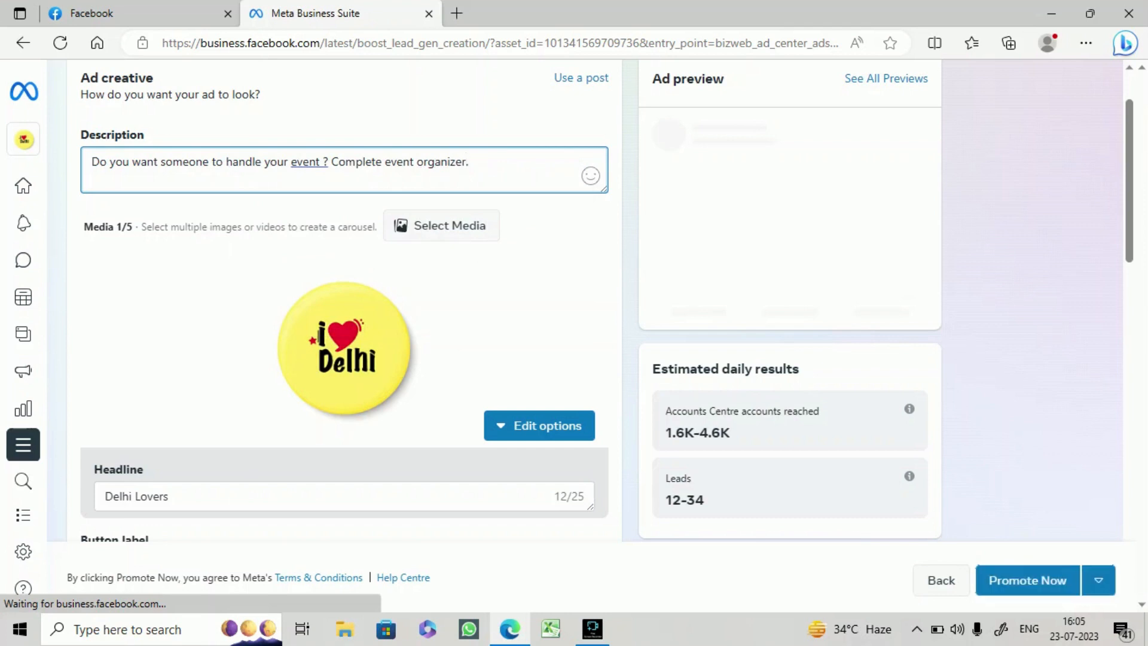
Step: Upload the "facebook instagram" image from Downloads and use it as the only ad media, removing the yellow Delhi logo
left_click(441, 225)
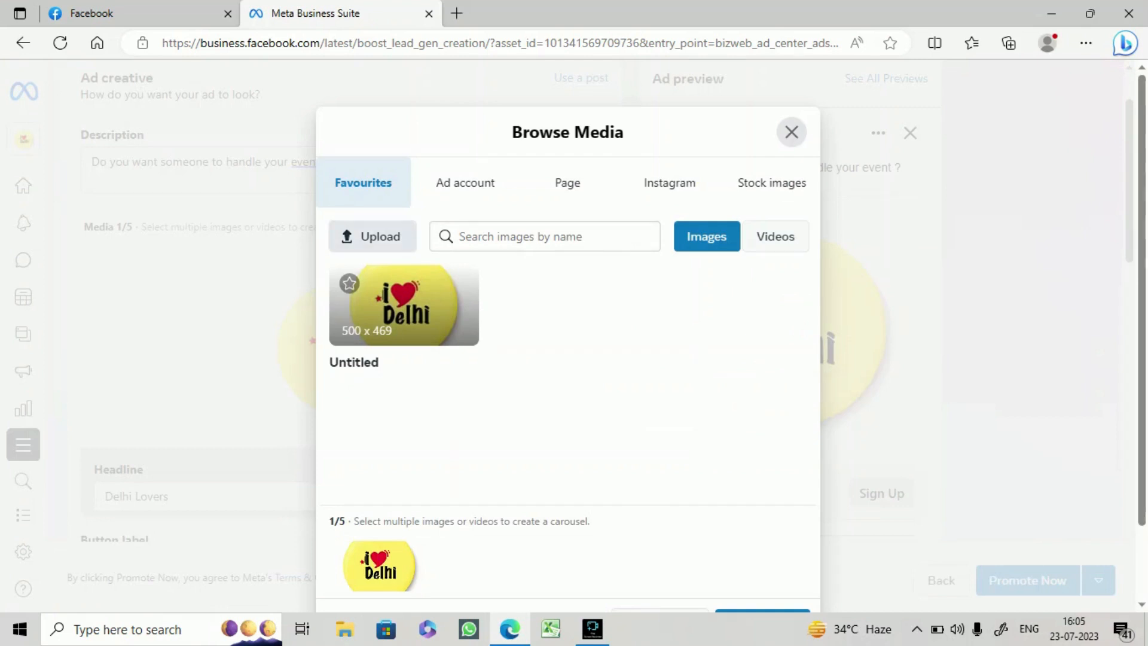
left_click(372, 237)
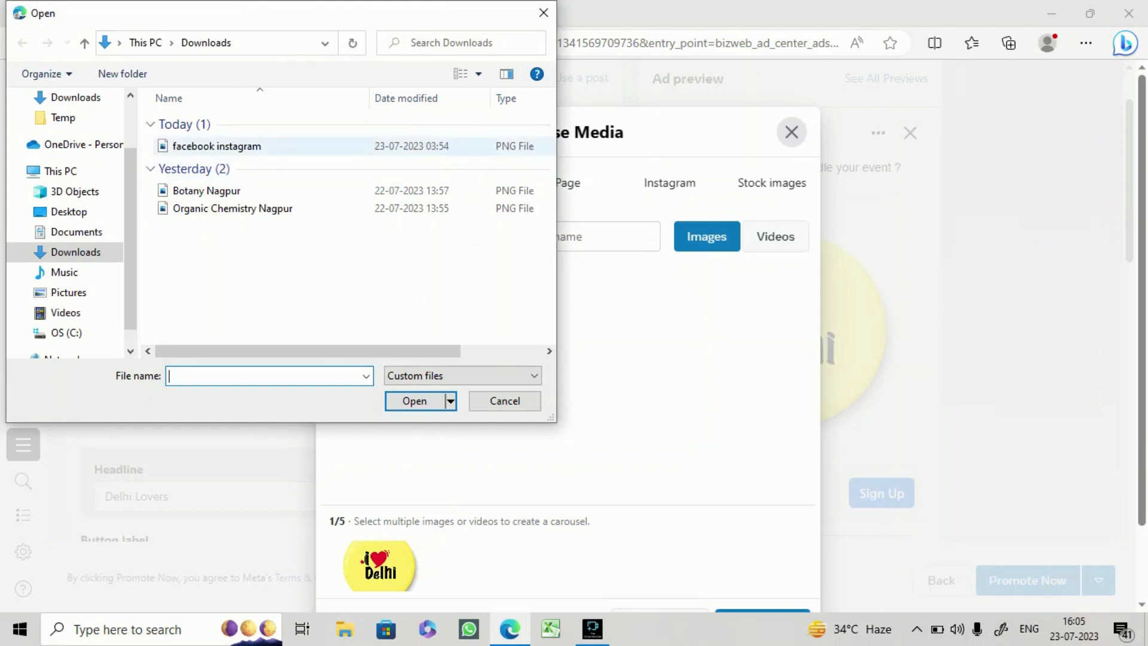
double_click(216, 146)
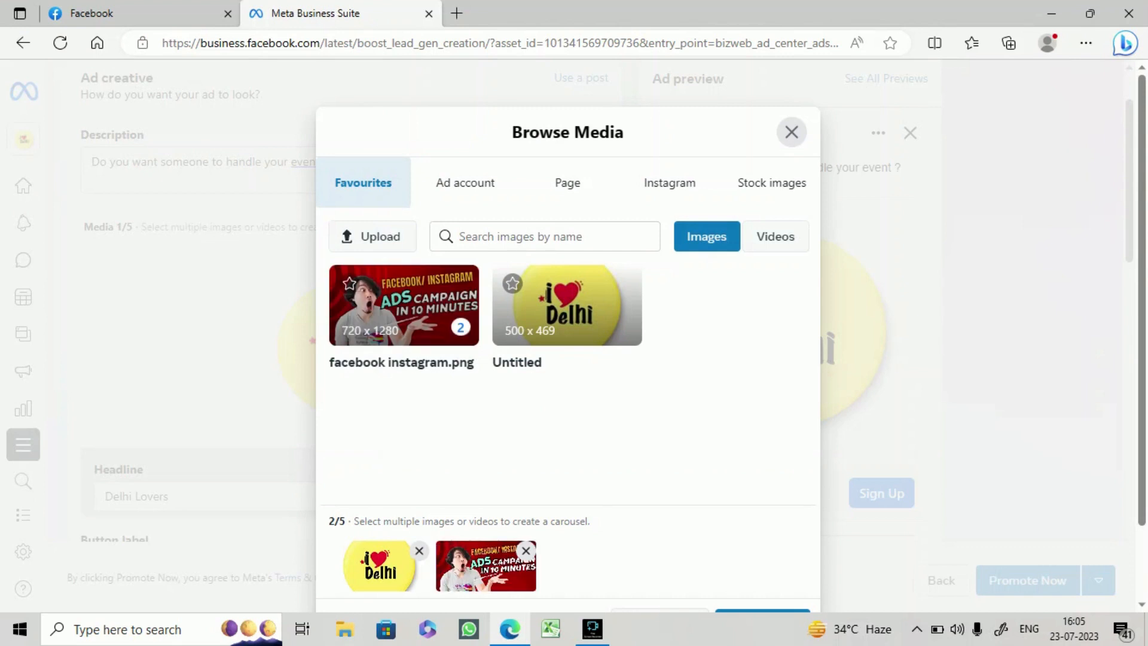
scroll(568, 359, "down", 2)
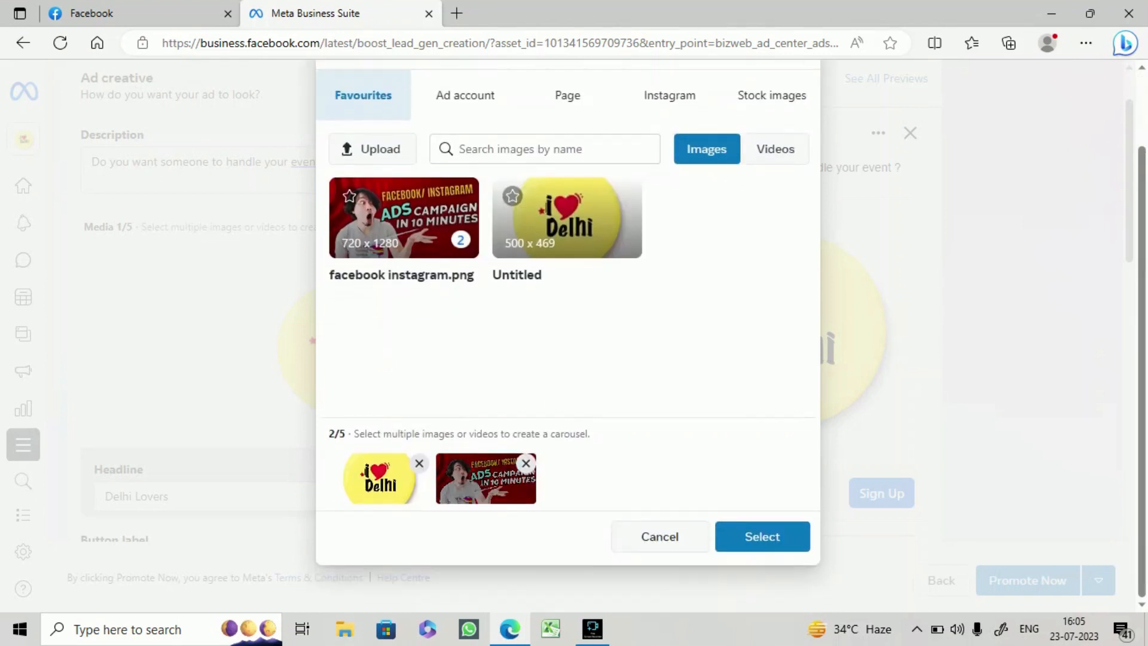
left_click(419, 464)
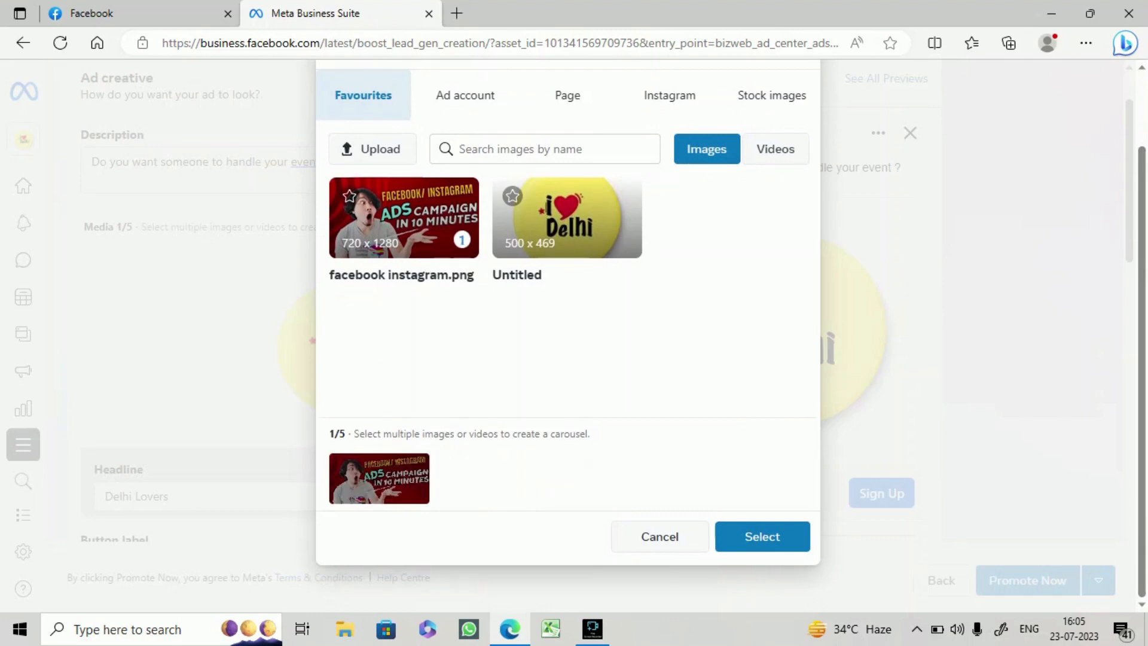
left_click(762, 536)
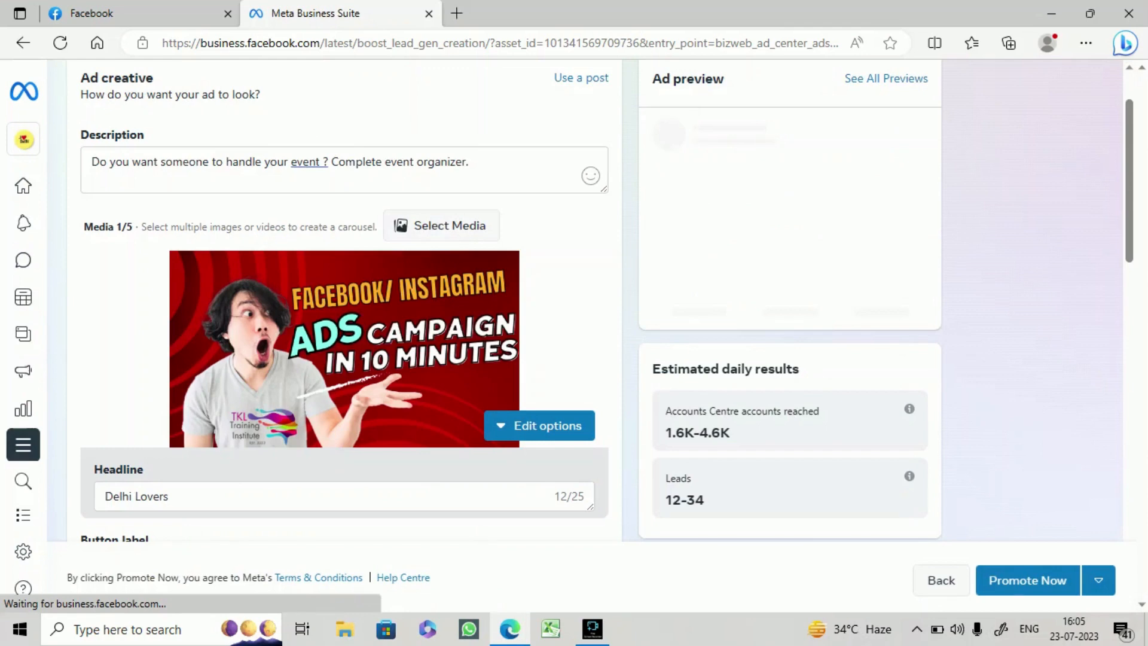
Step: Replace the ad headline with "Event Organizer Needed"
scroll(344, 298, "down", 10)
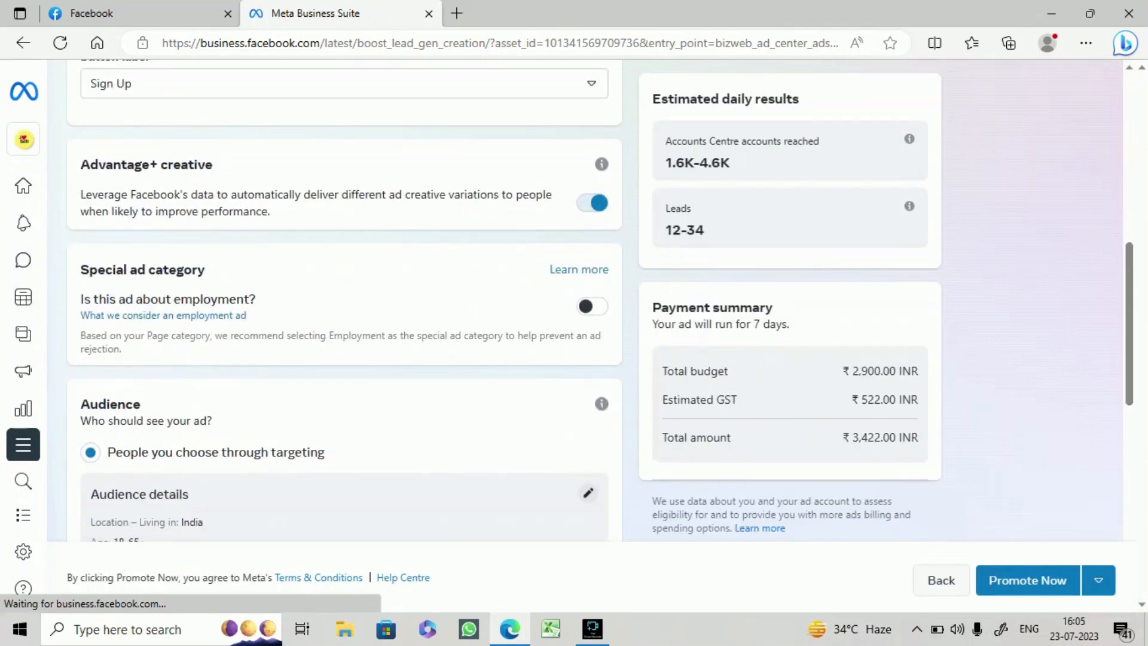
scroll(344, 299, "up", 10)
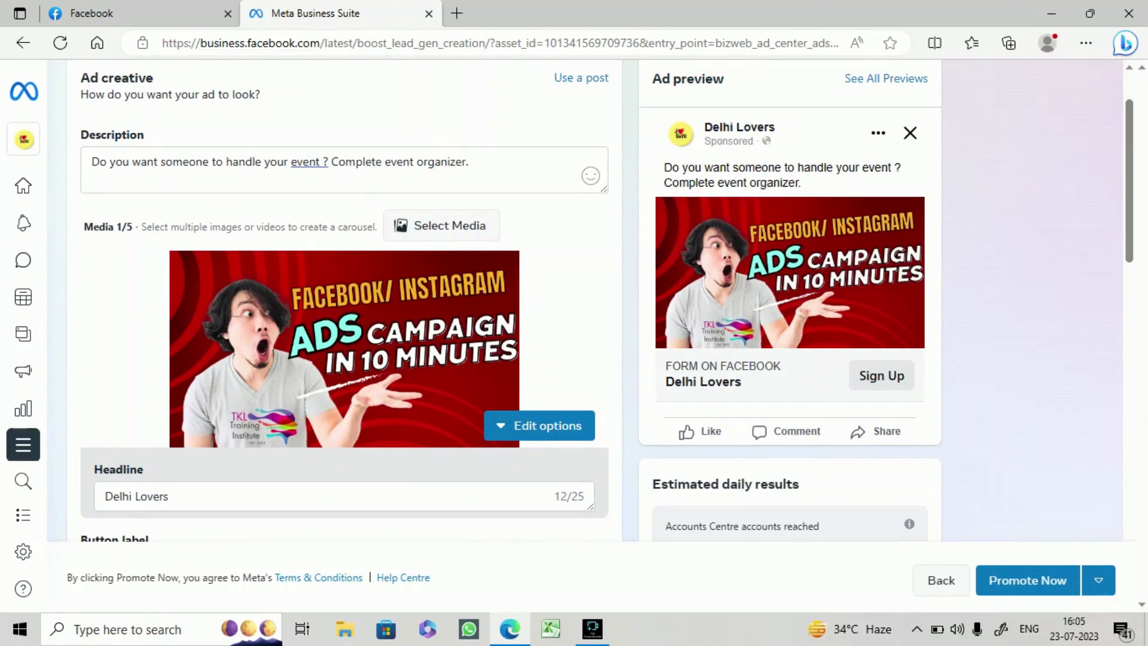
left_click(170, 496)
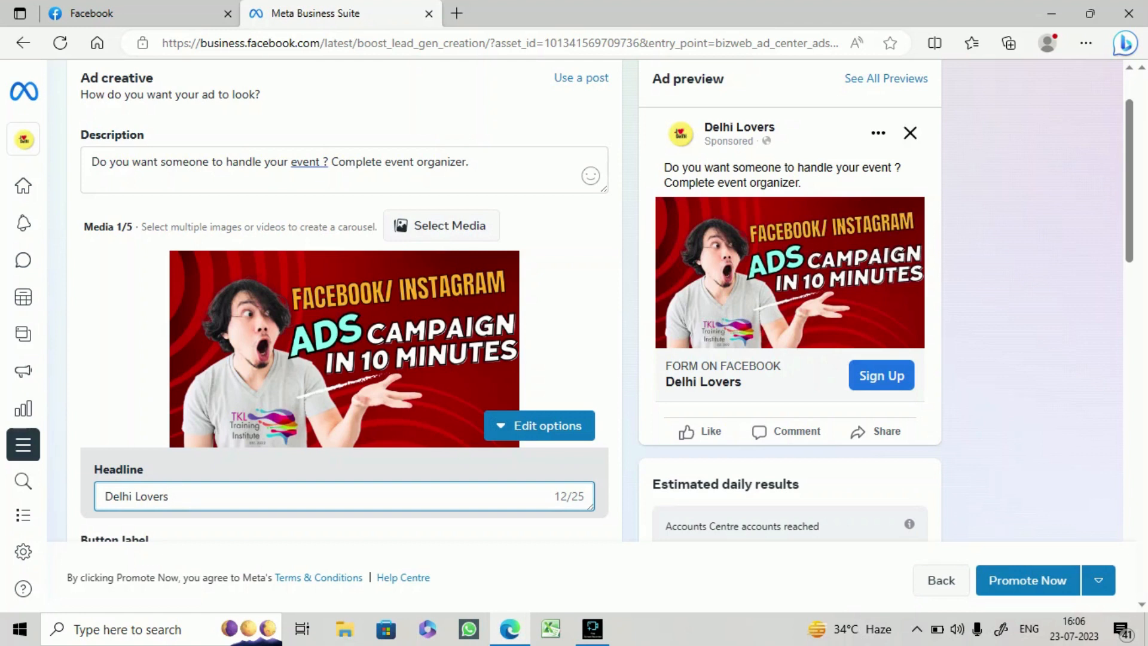
key("BackSpace")
key("BackSpace")
key("BackSpace")
key("BackSpace")
key("BackSpace")
key("BackSpace")
key("BackSpace")
key("BackSpace")
key("BackSpace")
key("BackSpace")
key("BackSpace")
key("BackSpace")
type("Event ")
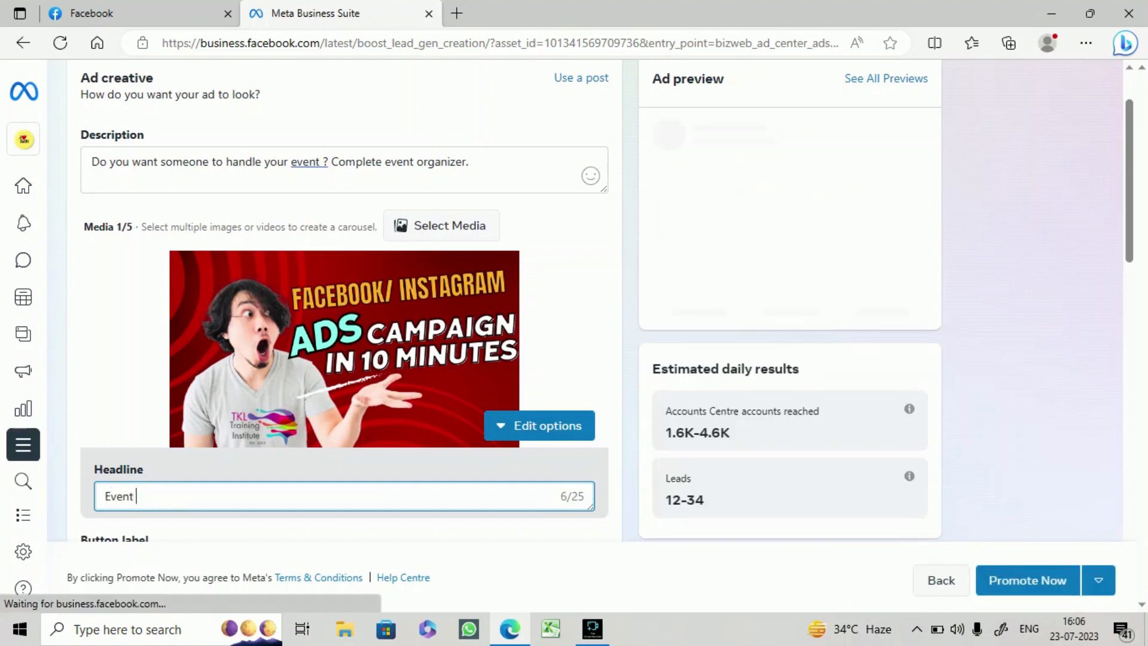
type("O")
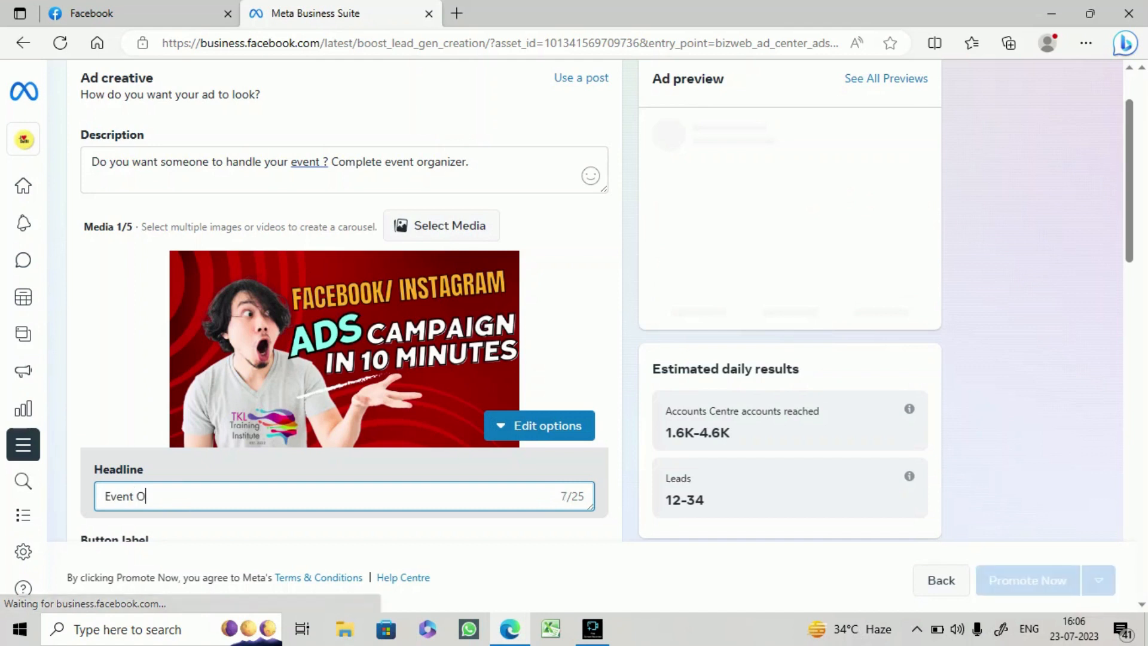
type("rganizer")
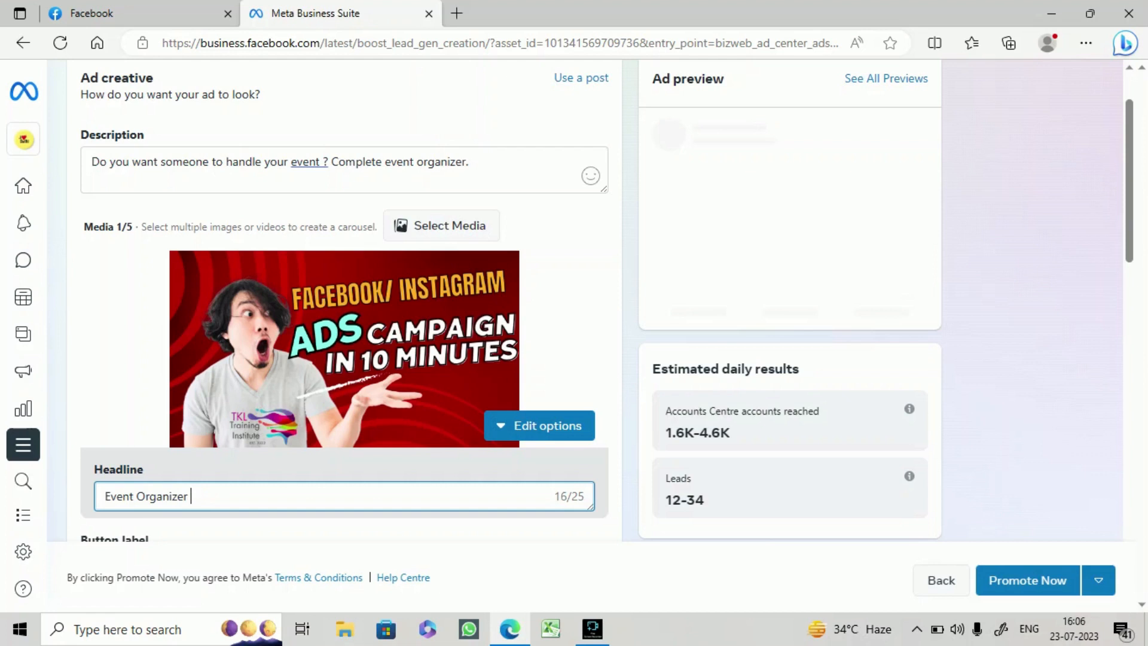
type(" Needed")
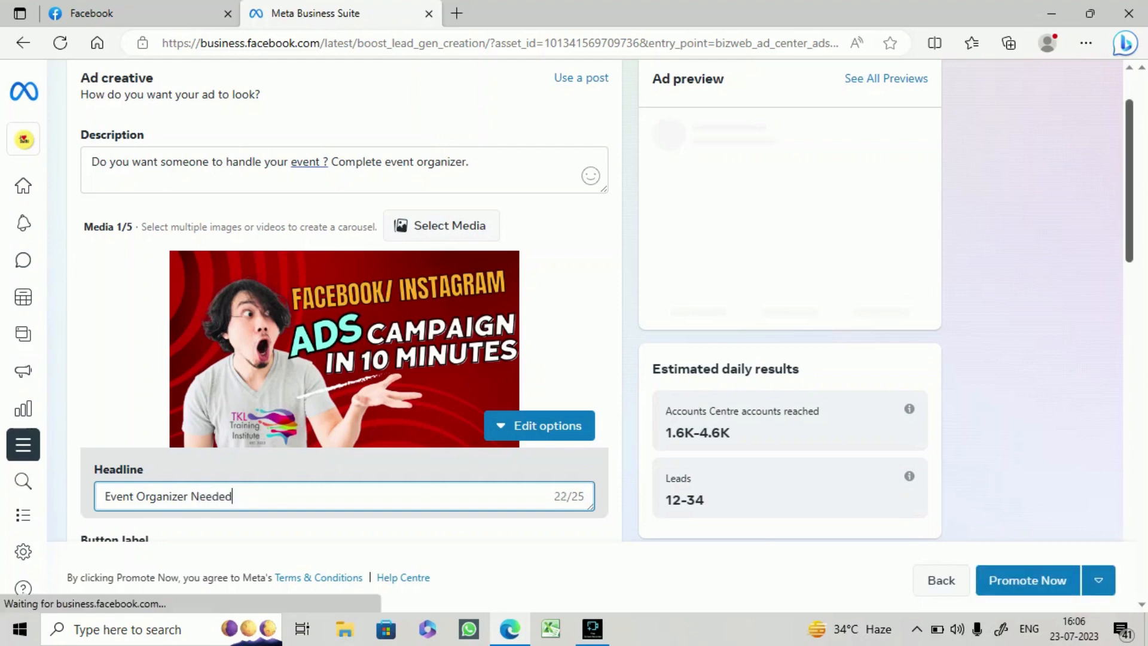
Step: Change the ad's button label to "Apply Now"
scroll(344, 299, "down", 5)
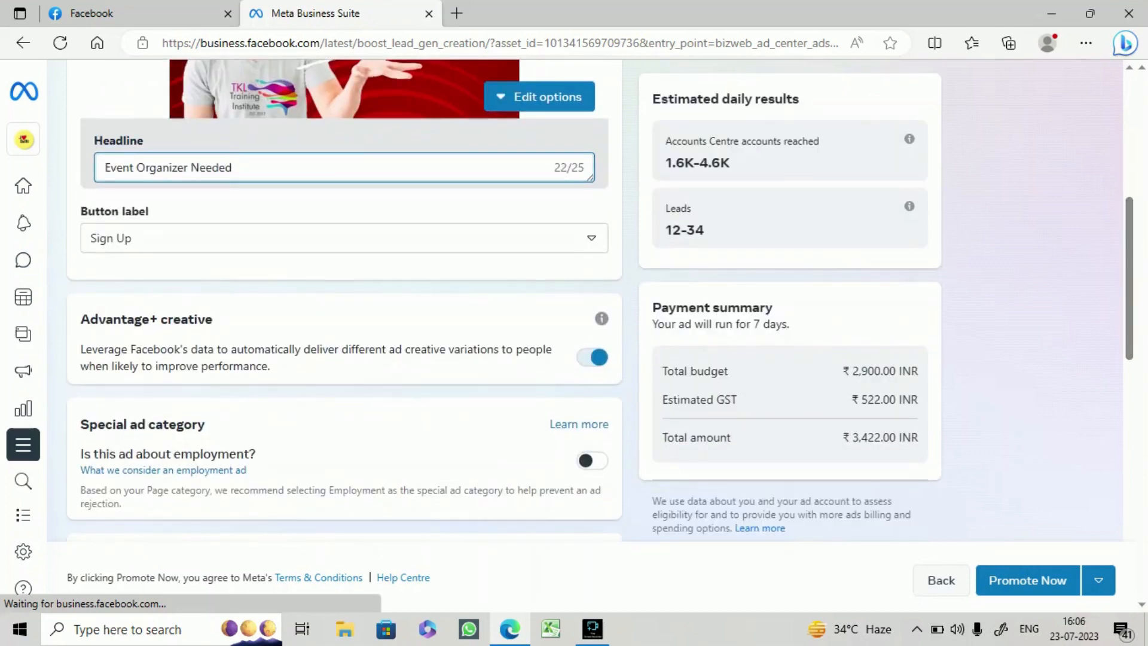
left_click(344, 238)
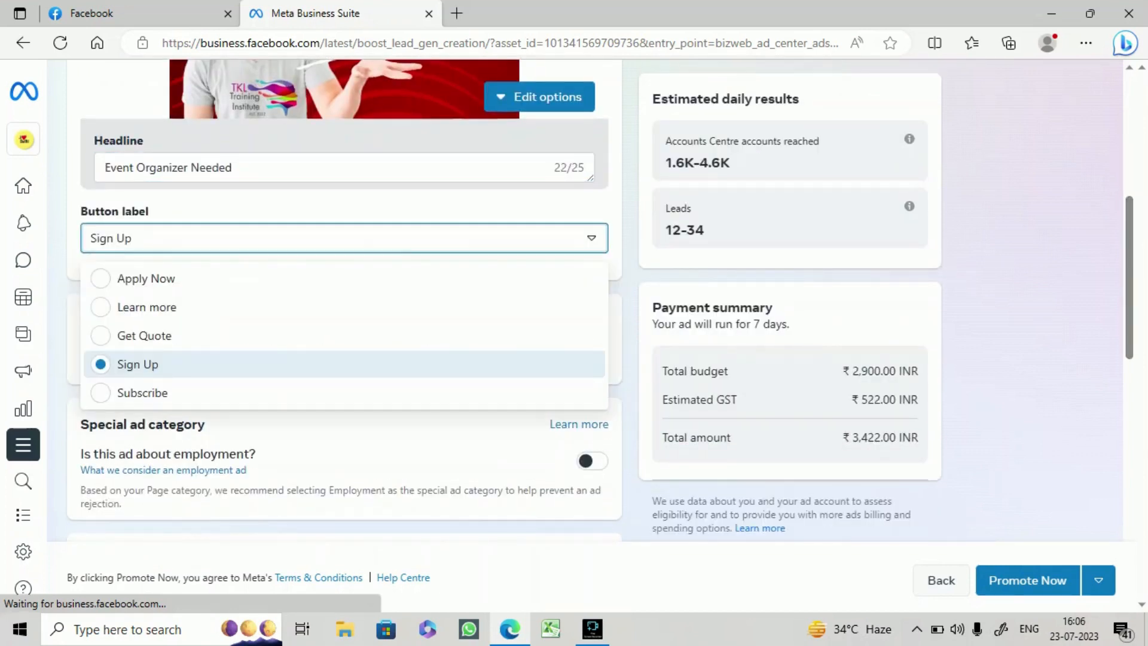
left_click(344, 279)
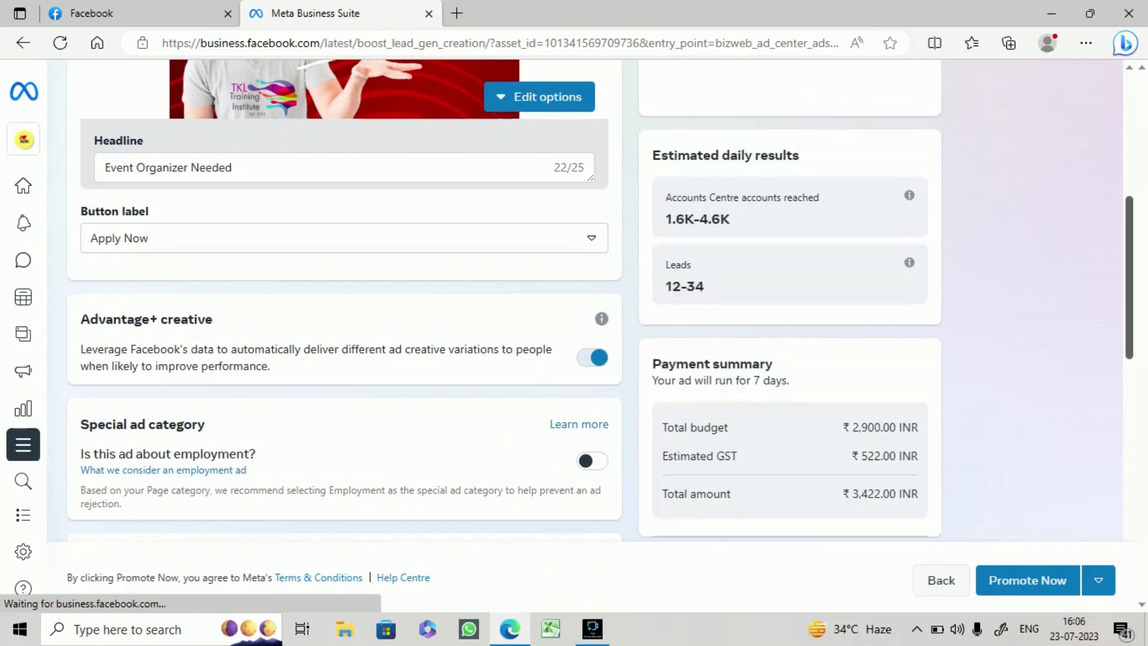
Step: Edit the targeted audience and raise its minimum age to 26
scroll(345, 299, "down", 4)
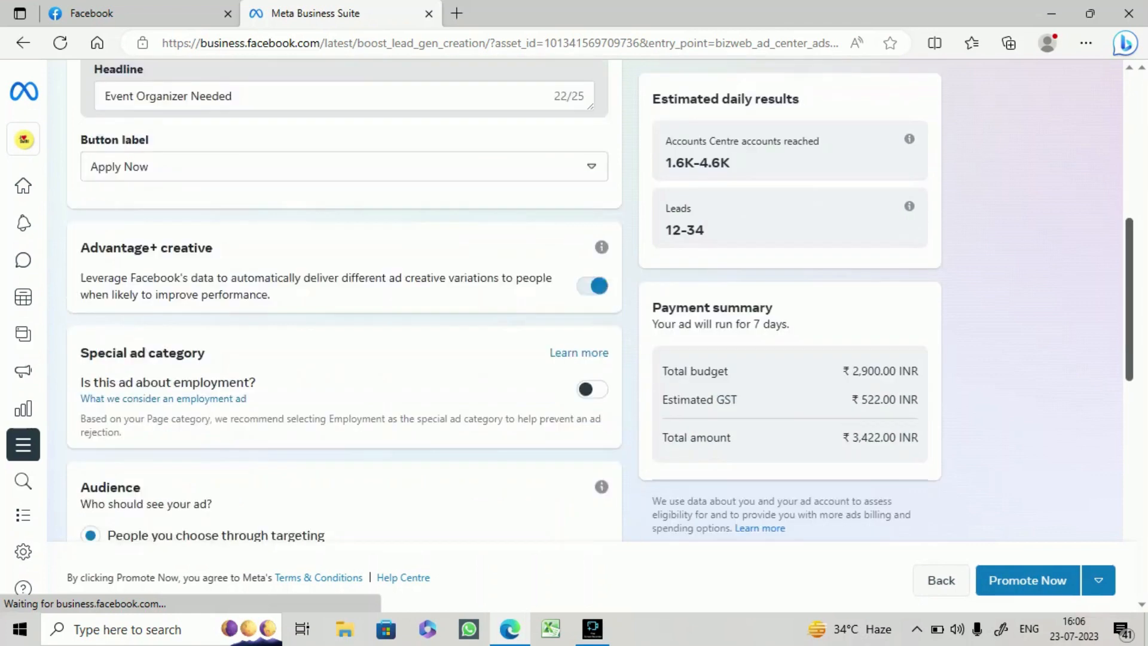
scroll(345, 299, "down", 5)
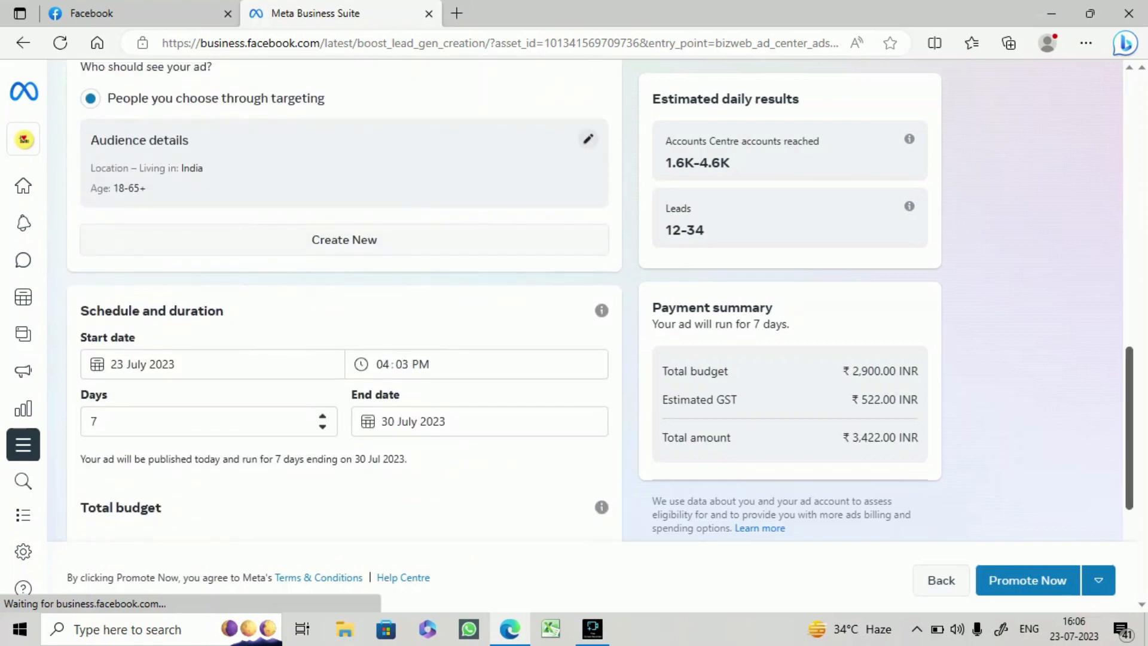
scroll(344, 299, "up", 2)
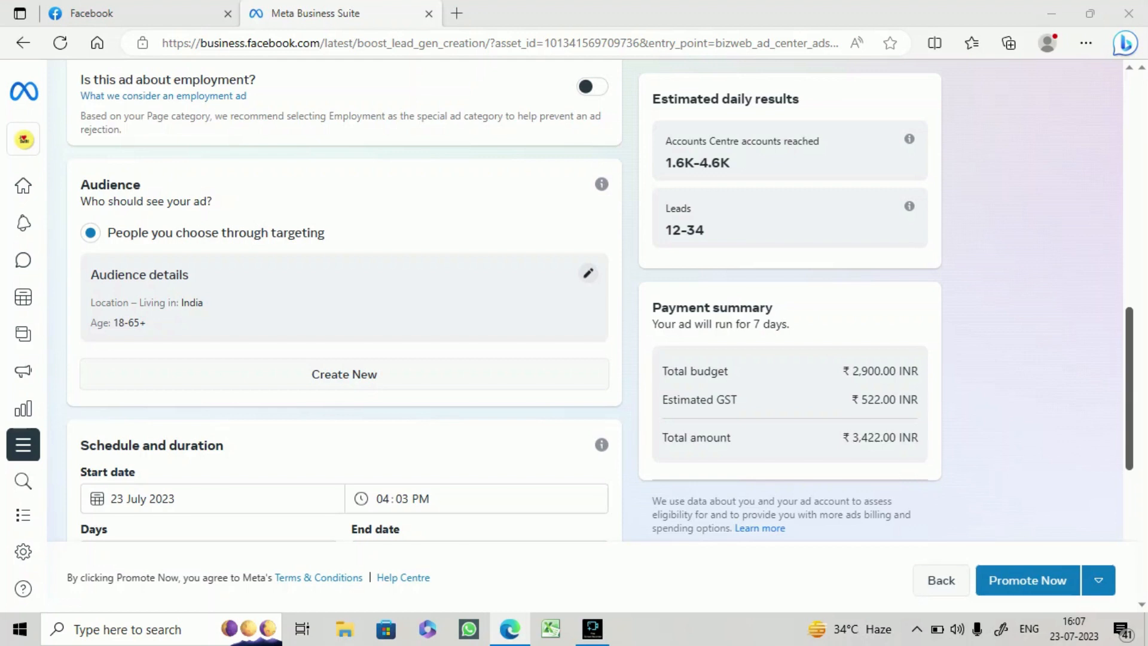
left_click(588, 273)
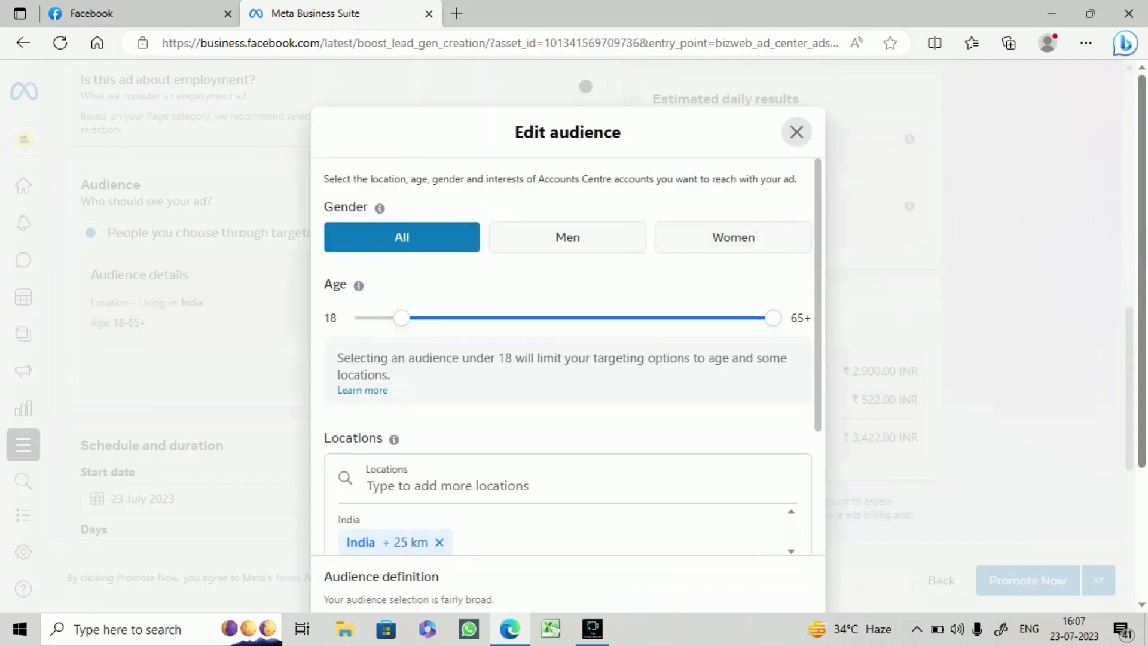
left_click_drag(401, 318, 465, 318)
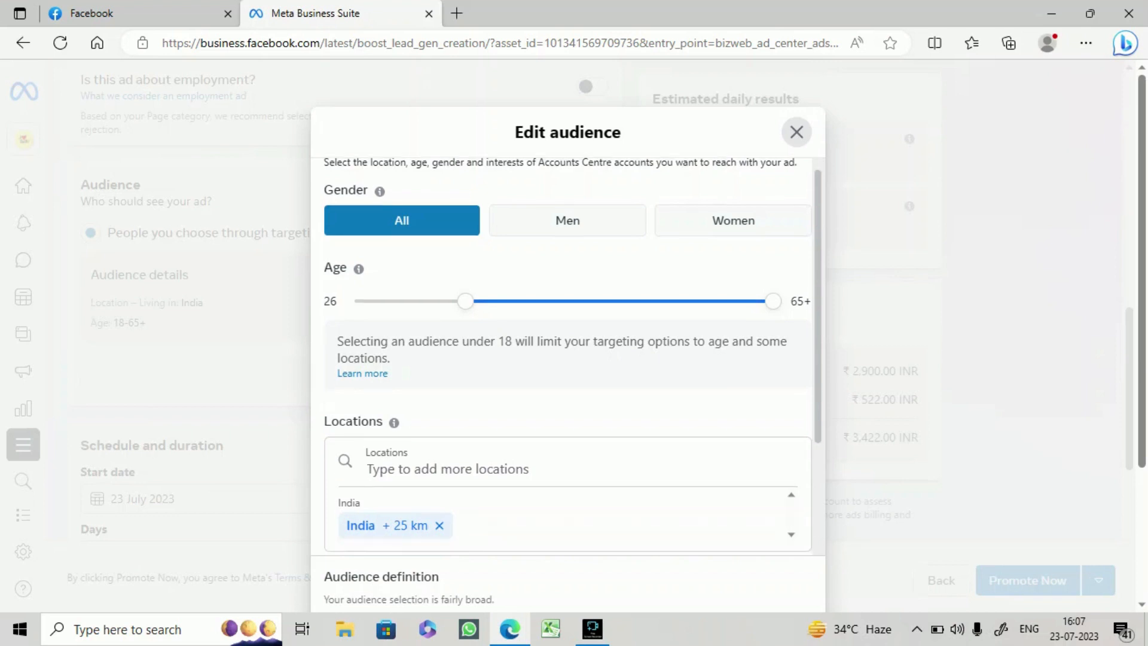
Step: Replace the audience location India with the district "New Delhi, Delhi and India"
scroll(567, 359, "down", 3)
left_click(439, 375)
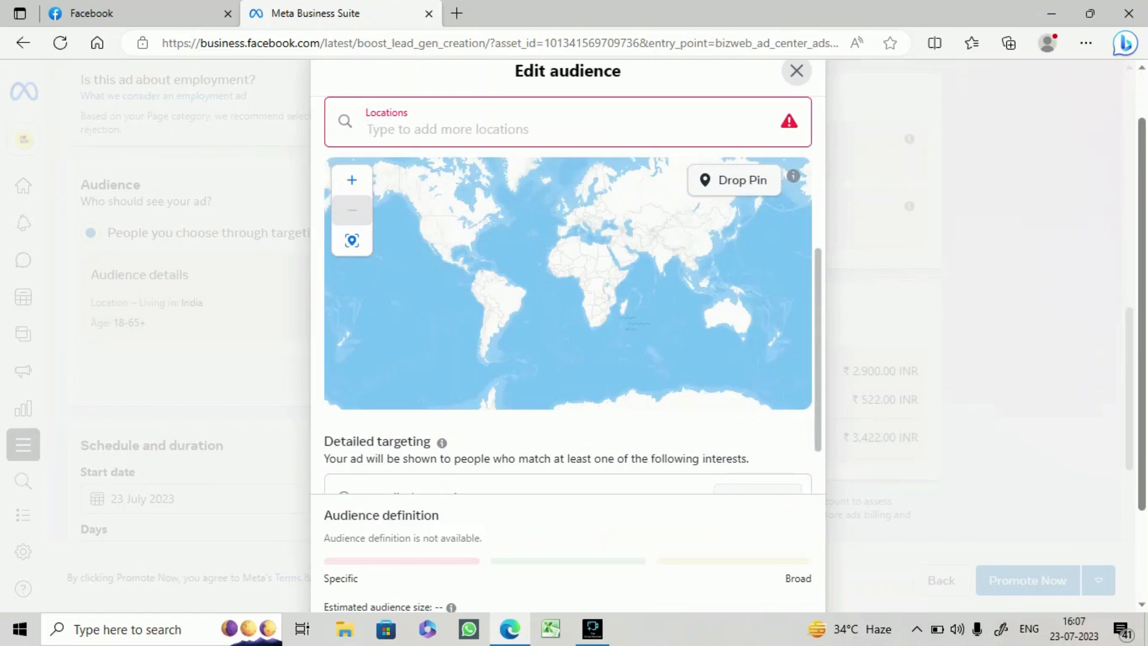
type("new")
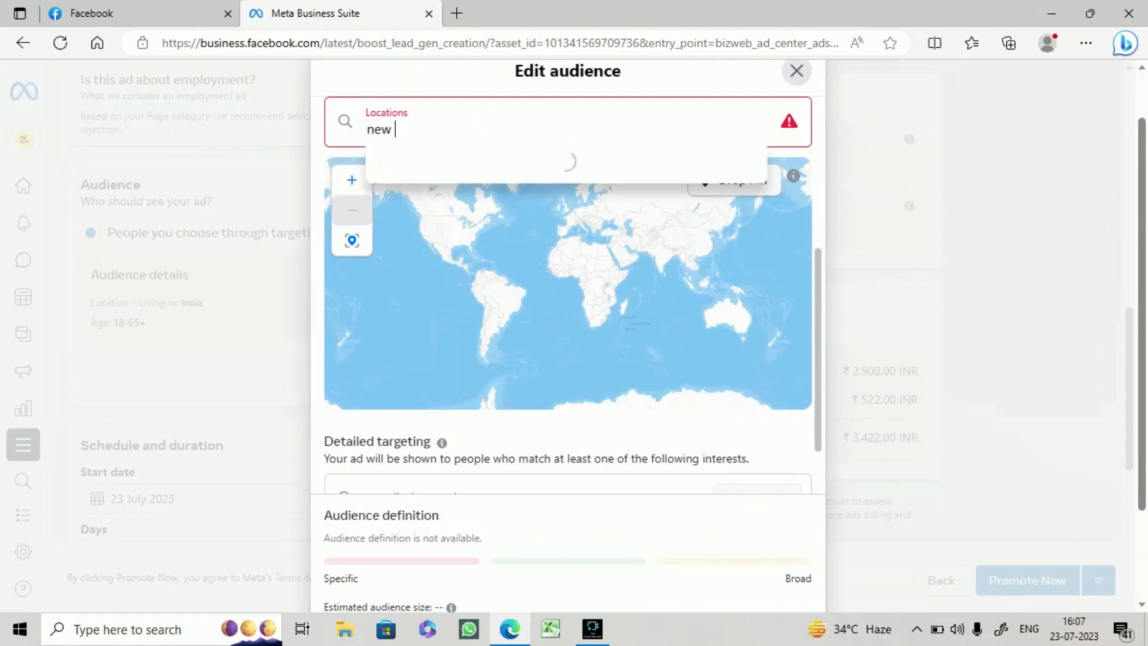
type(" de")
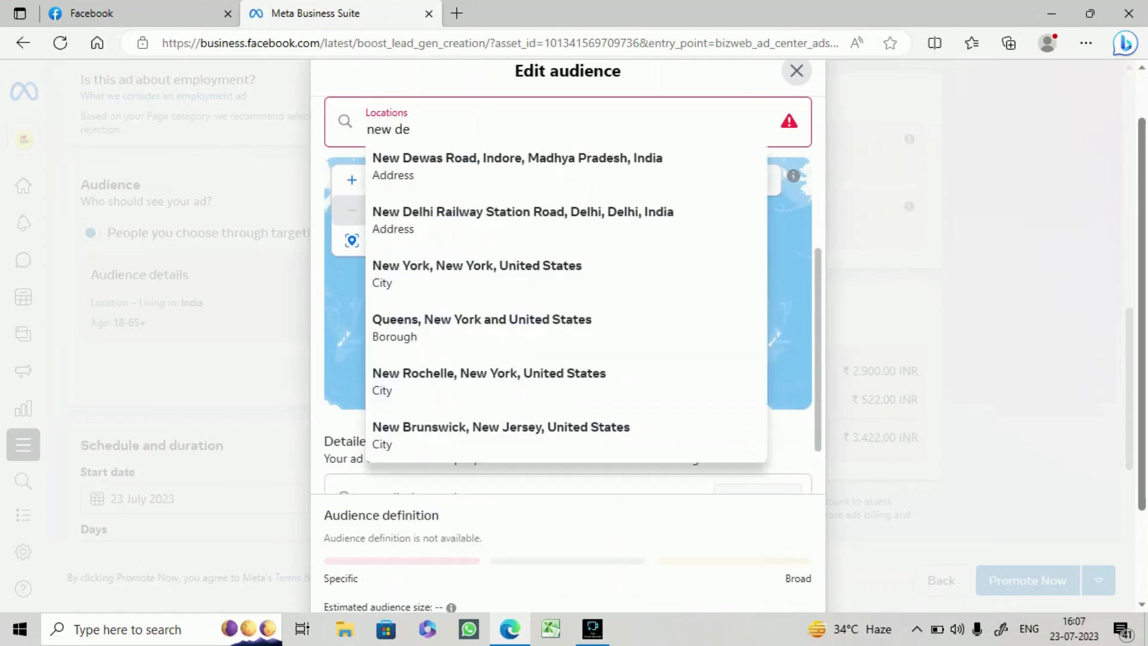
type("lhi")
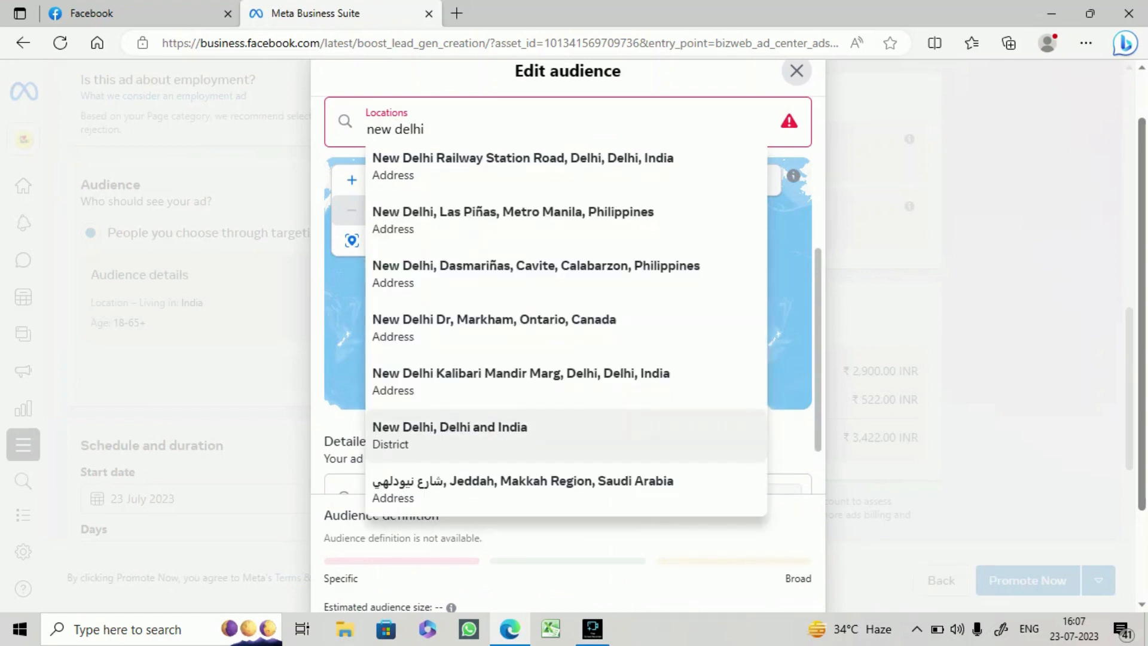
left_click(449, 433)
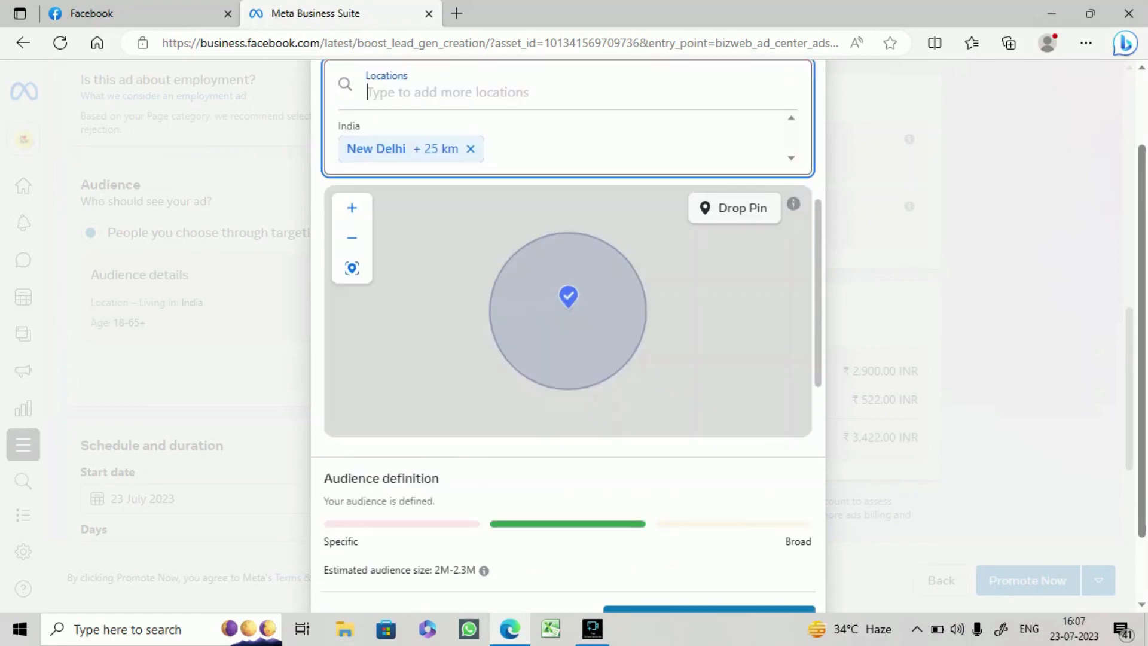
Step: Add the interest "Educational technology (education)" to the audience's detailed targeting
left_click_drag(818, 293, 817, 363)
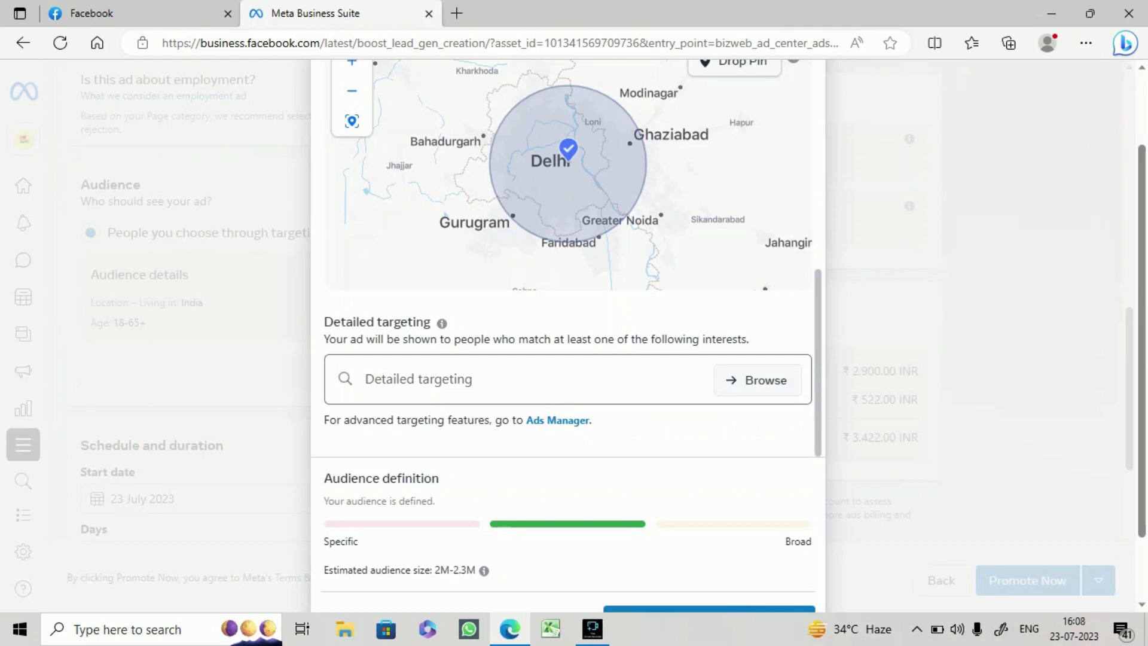
left_click(419, 380)
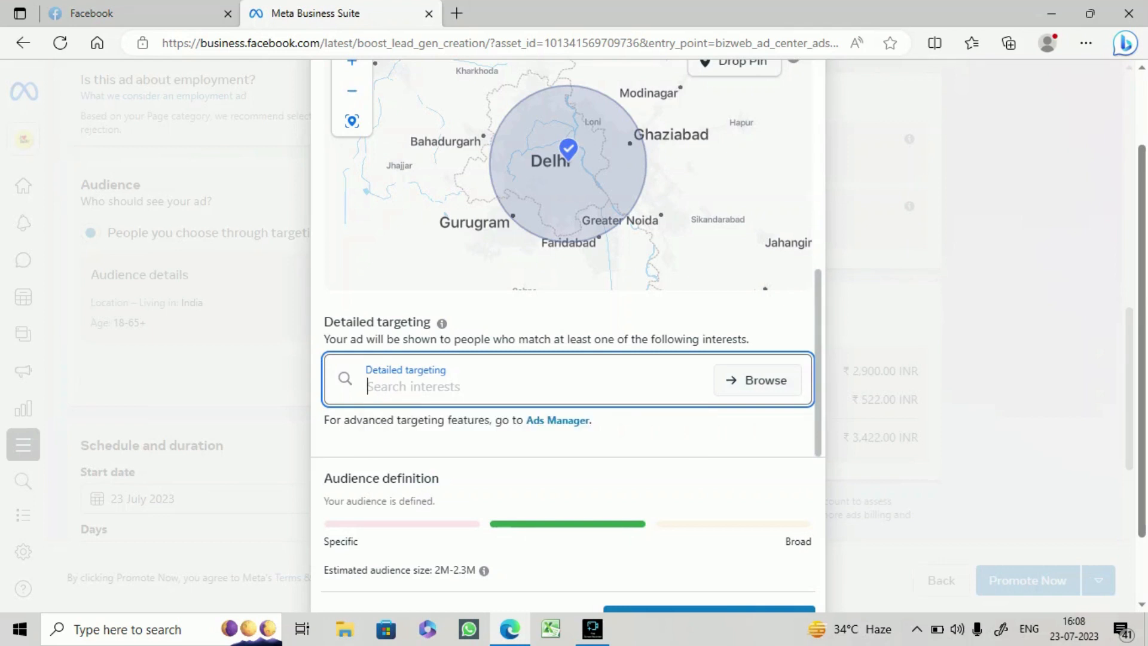
type("ed")
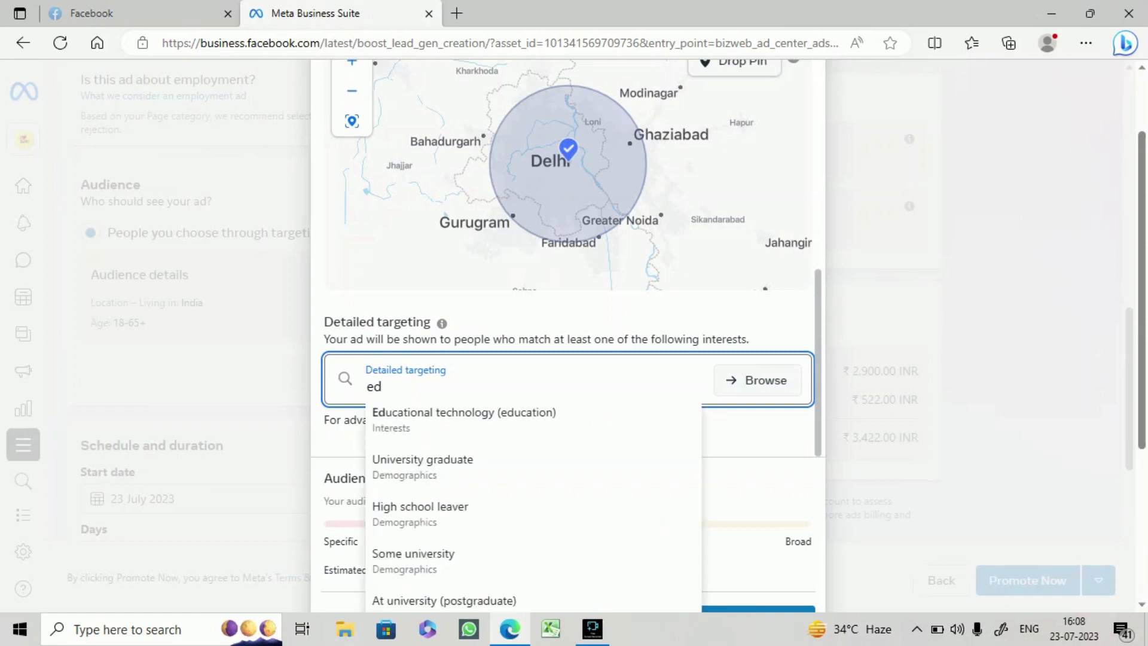
key("Down")
key("Return")
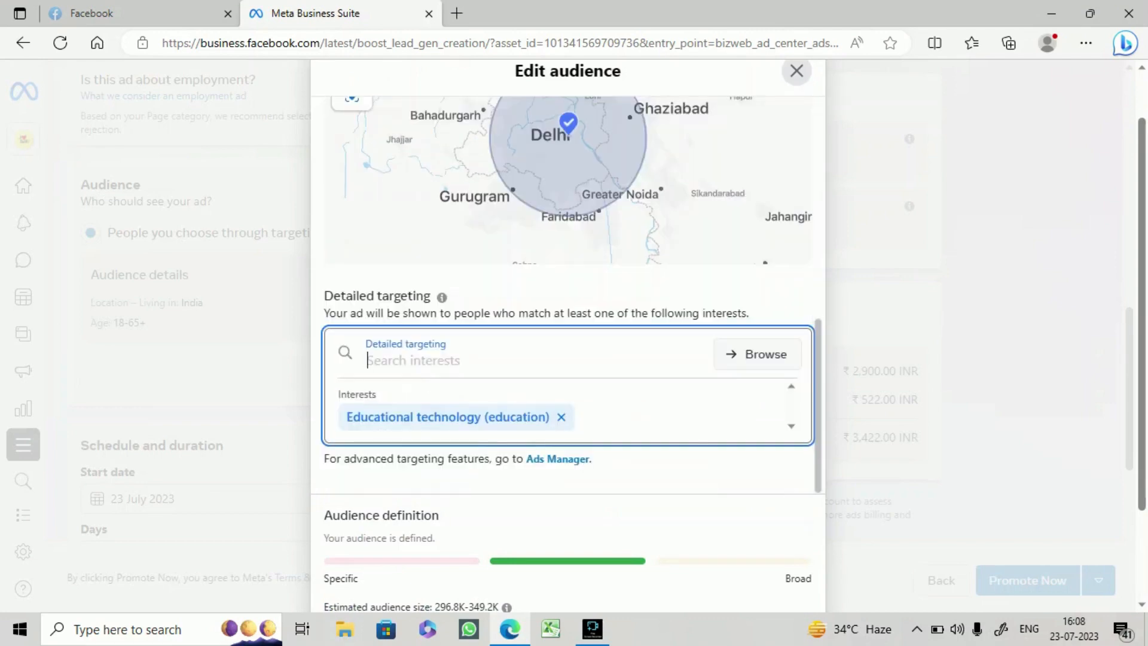
Step: Add the interest "School (education)" to the detailed targeting and save the audience
type("school")
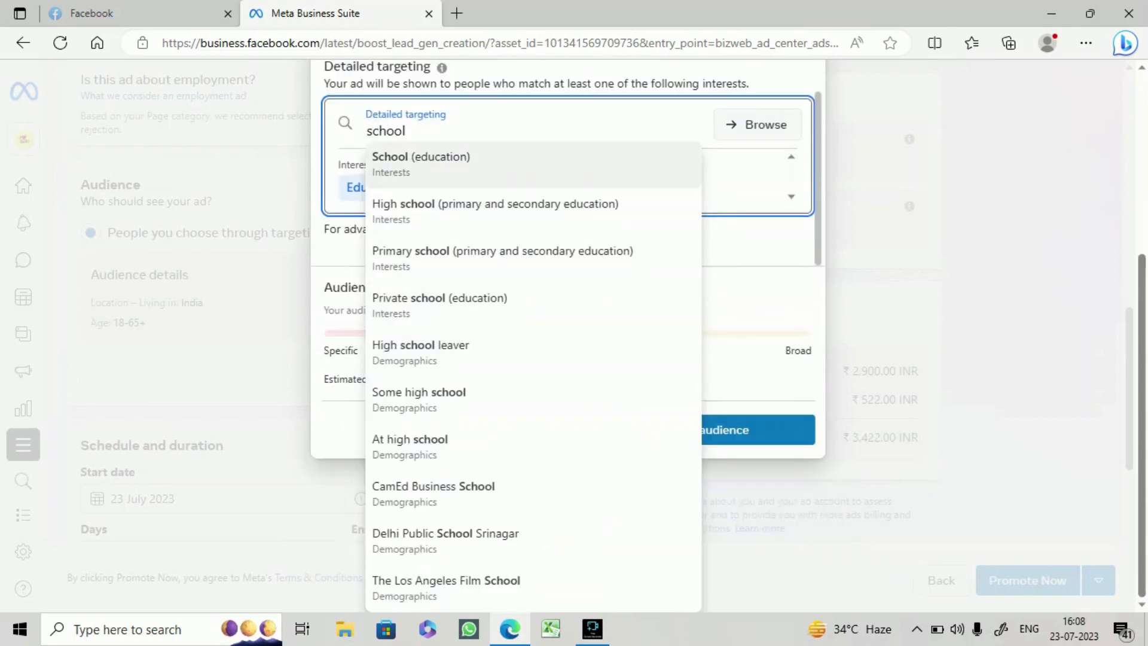
key("Return")
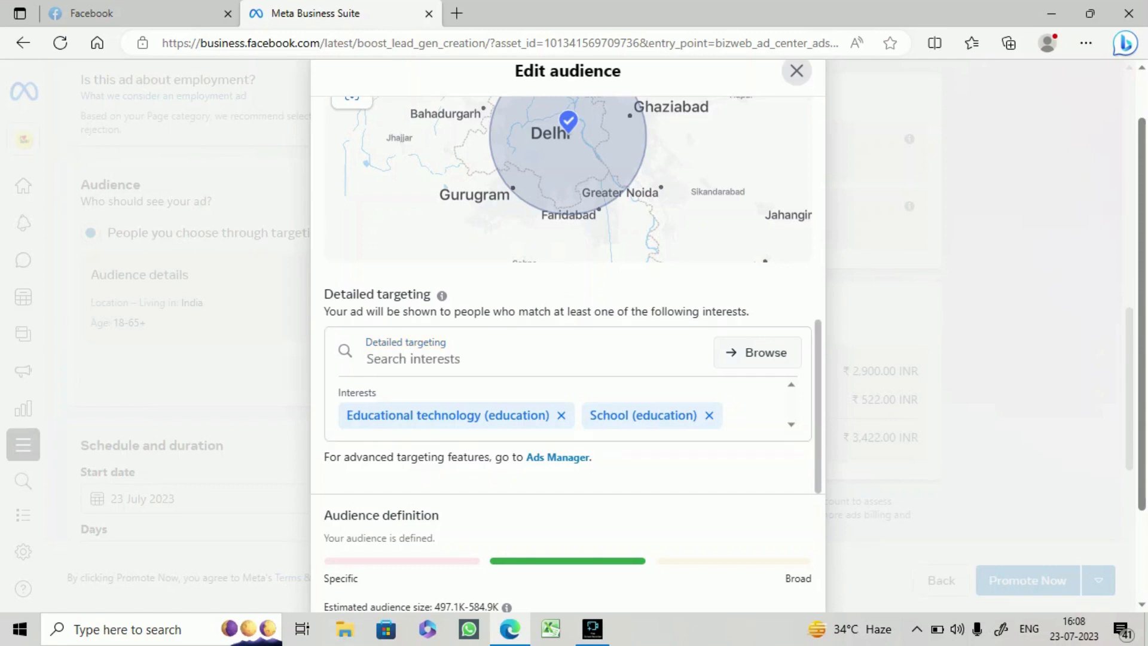
scroll(568, 323, "down", 2)
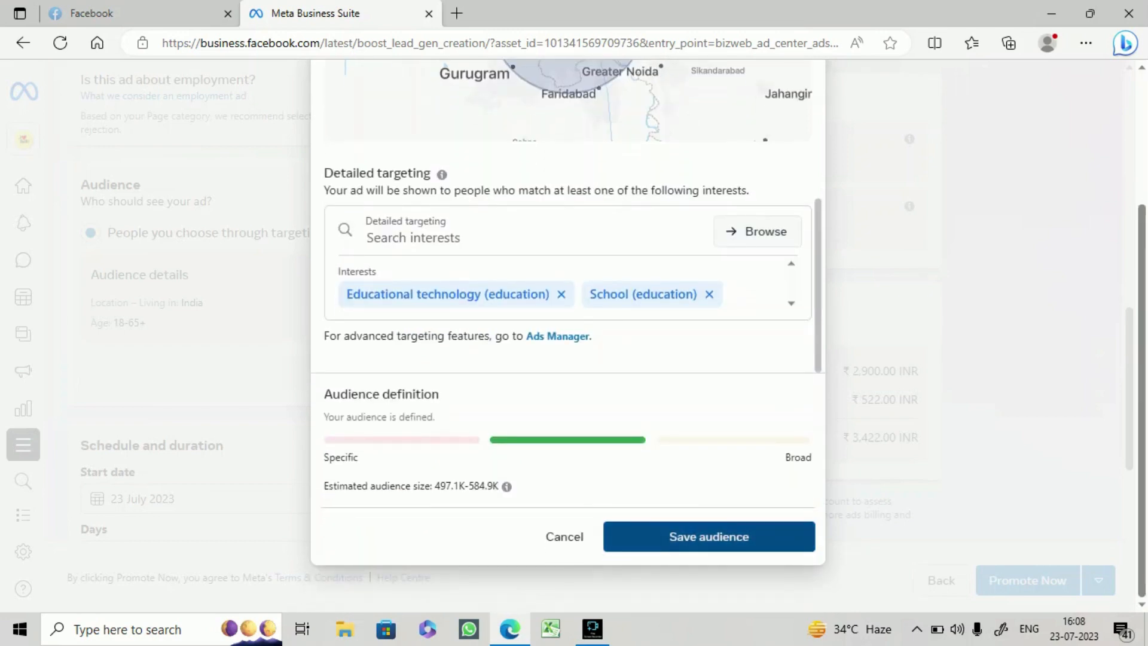
left_click(709, 537)
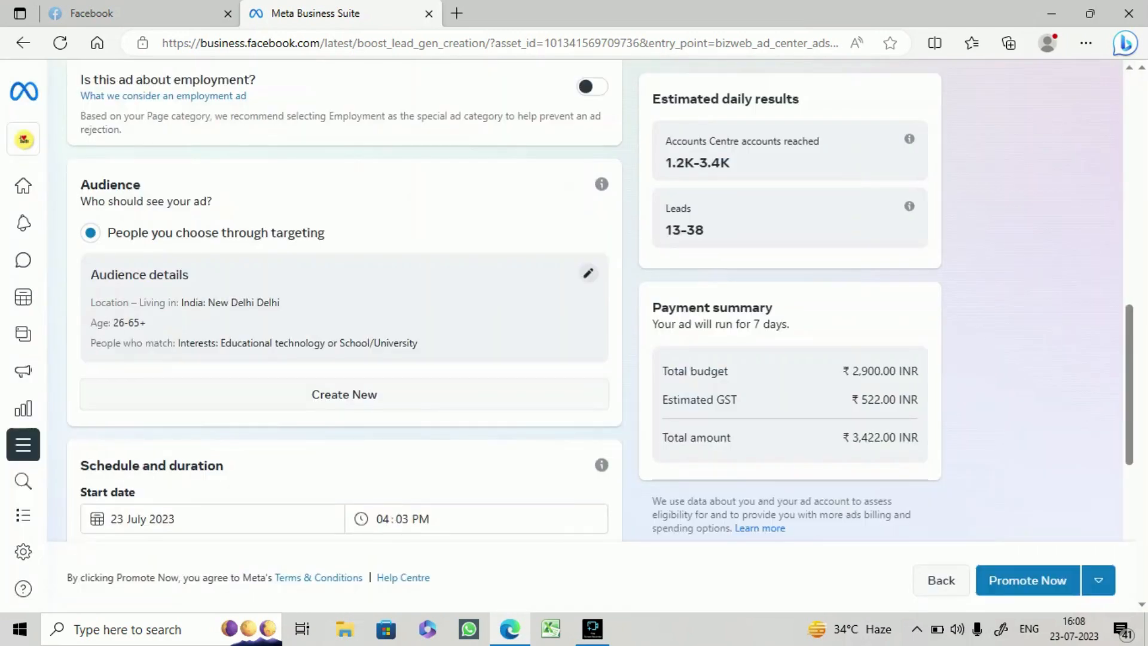
Step: Set the ad's duration to 4 days
scroll(344, 299, "down", 7)
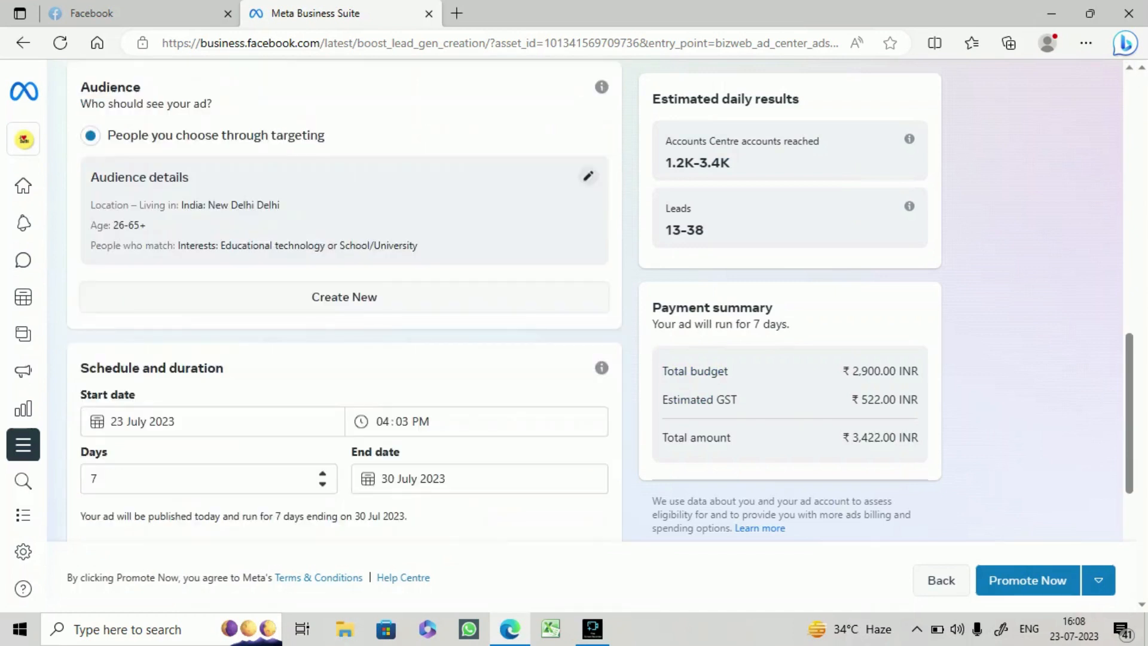
left_click(98, 124)
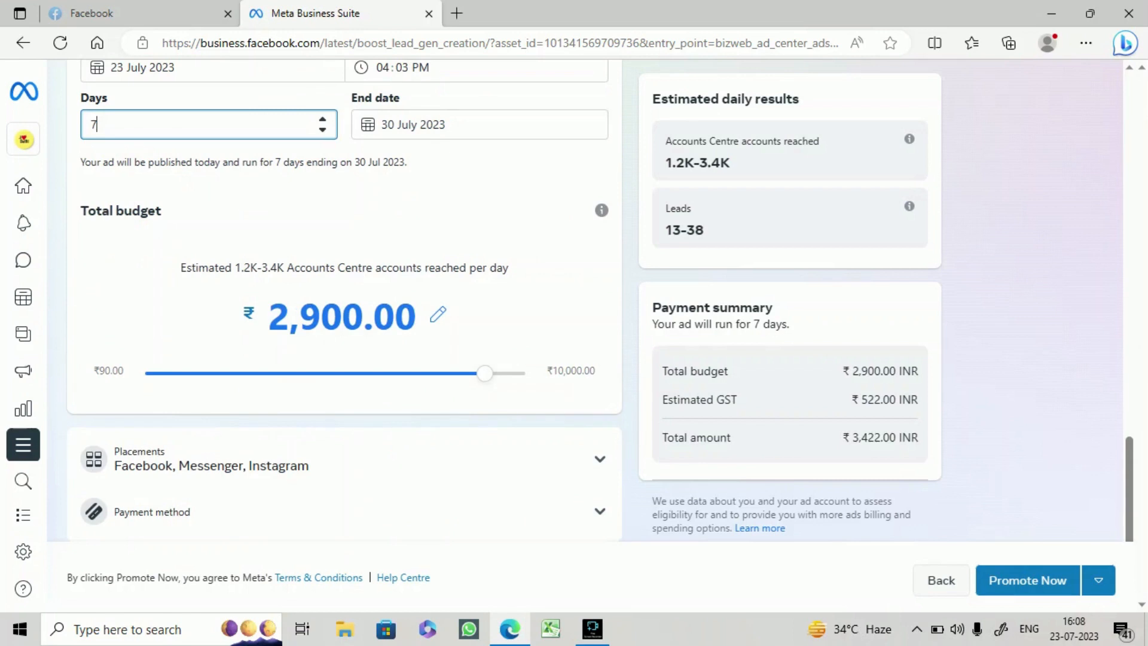
key("BackSpace")
type("4")
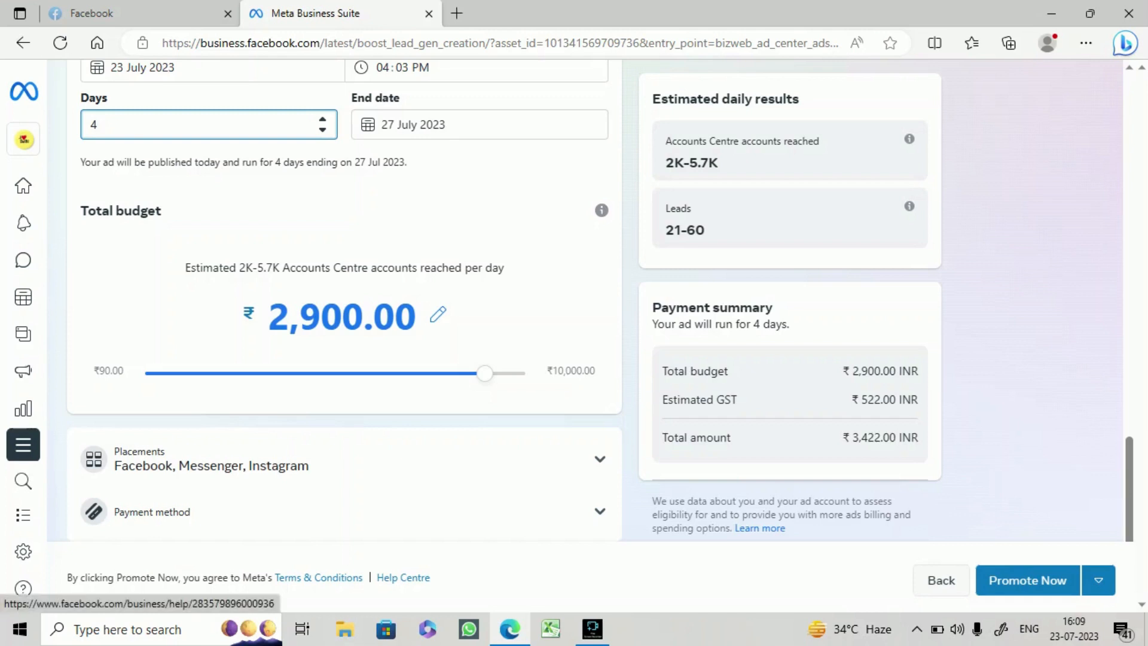
Step: Try to set the ad's total budget to ₹70
left_click(347, 320)
left_click(345, 368)
key("BackSpace")
key("BackSpace")
key("BackSpace")
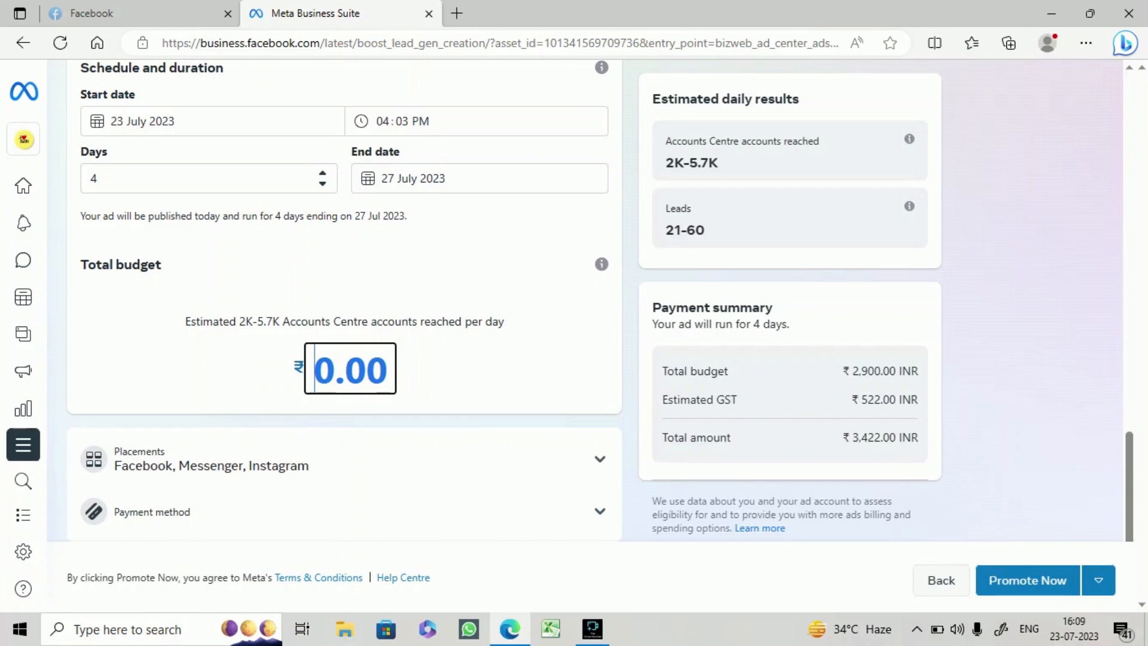
key("Delete")
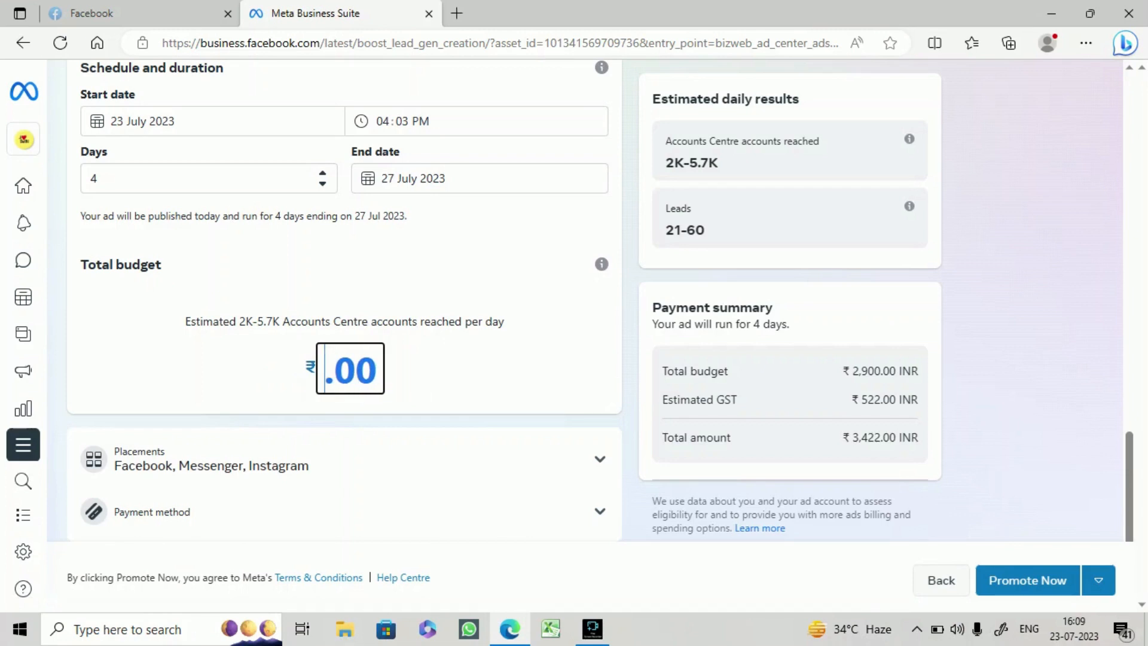
type("70")
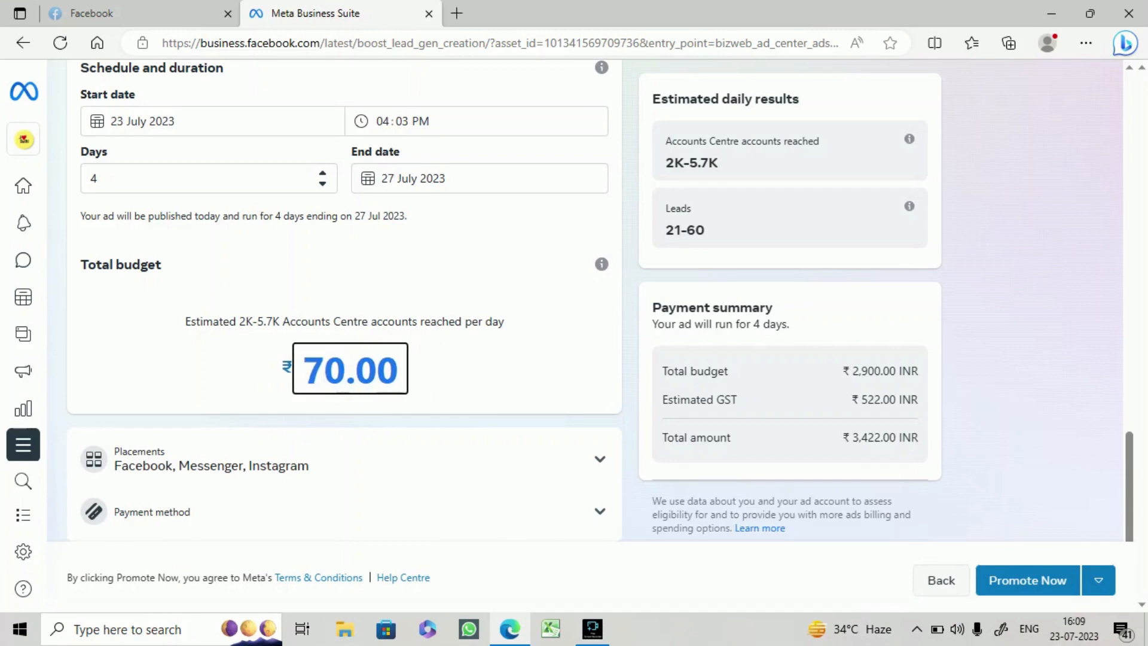
key("Return")
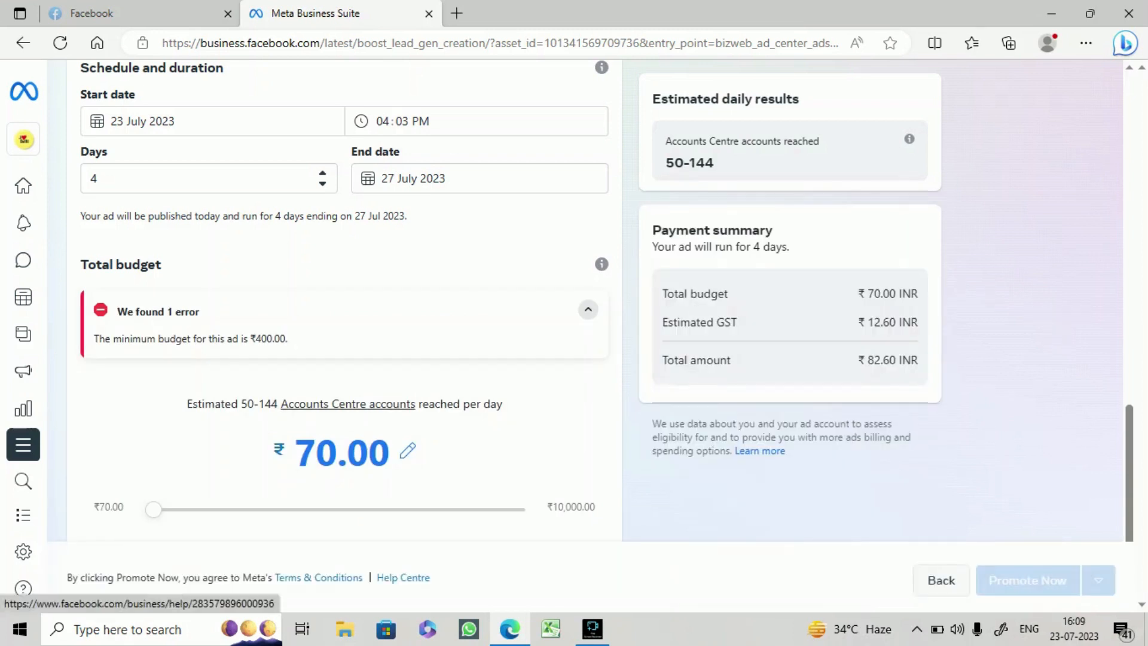
Step: Set the ad's total budget to ₹400
left_click(407, 451)
key("BackSpace")
key("BackSpace")
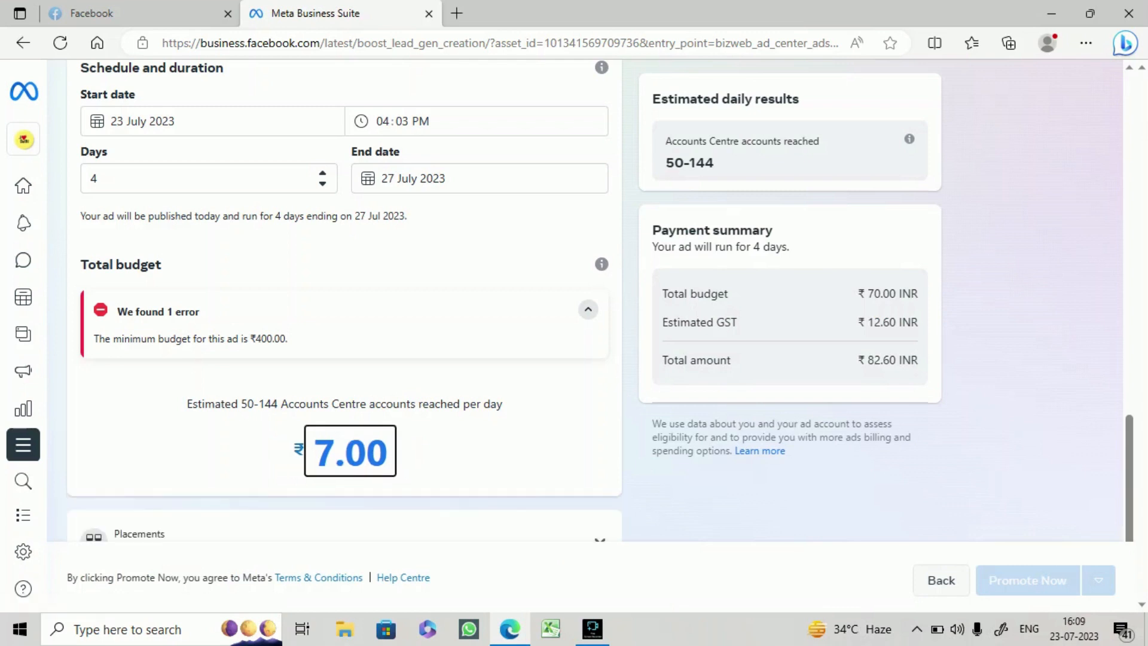
type("400")
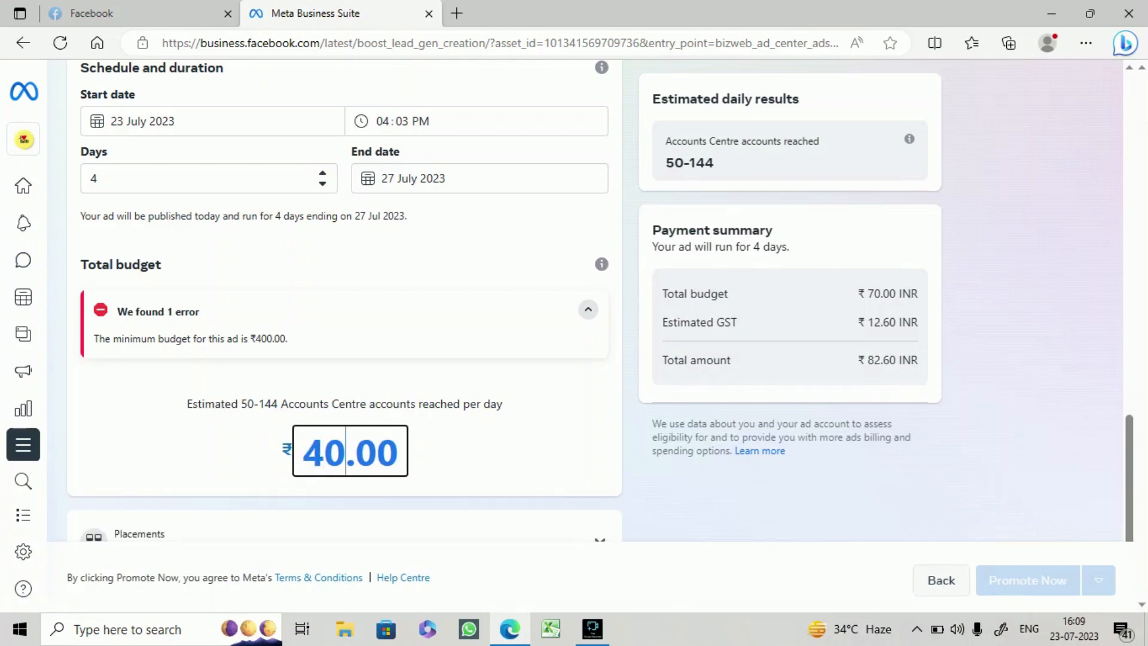
key("Return")
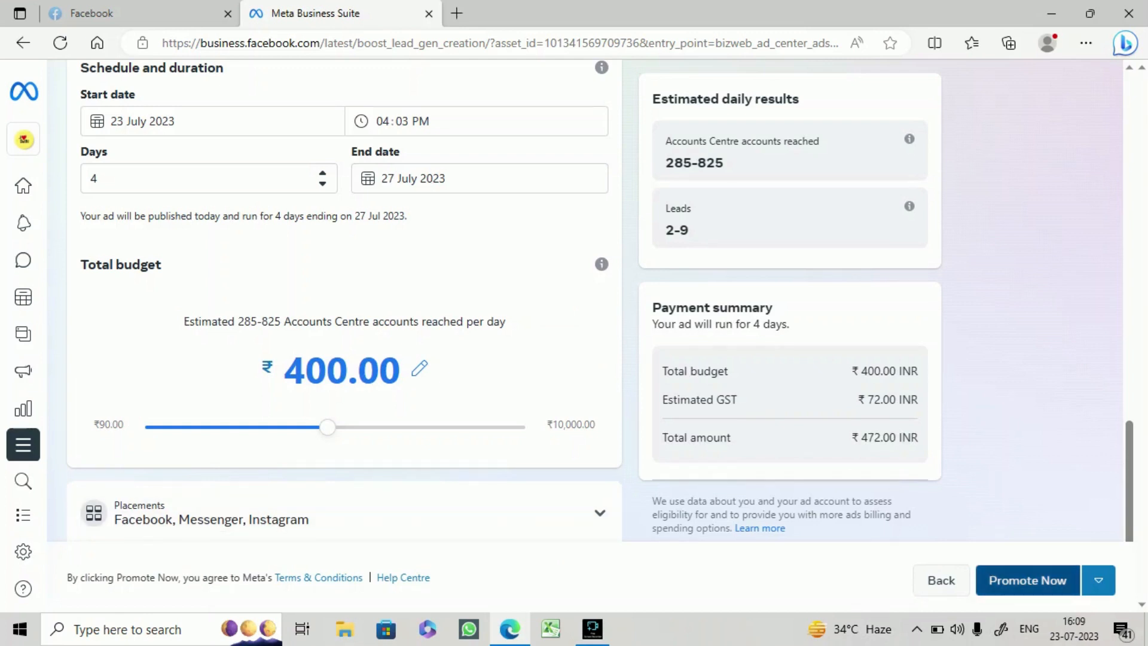
Step: Try to promote the ad with a debit or credit card as payment method and an ad credit to claim
left_click(1028, 580)
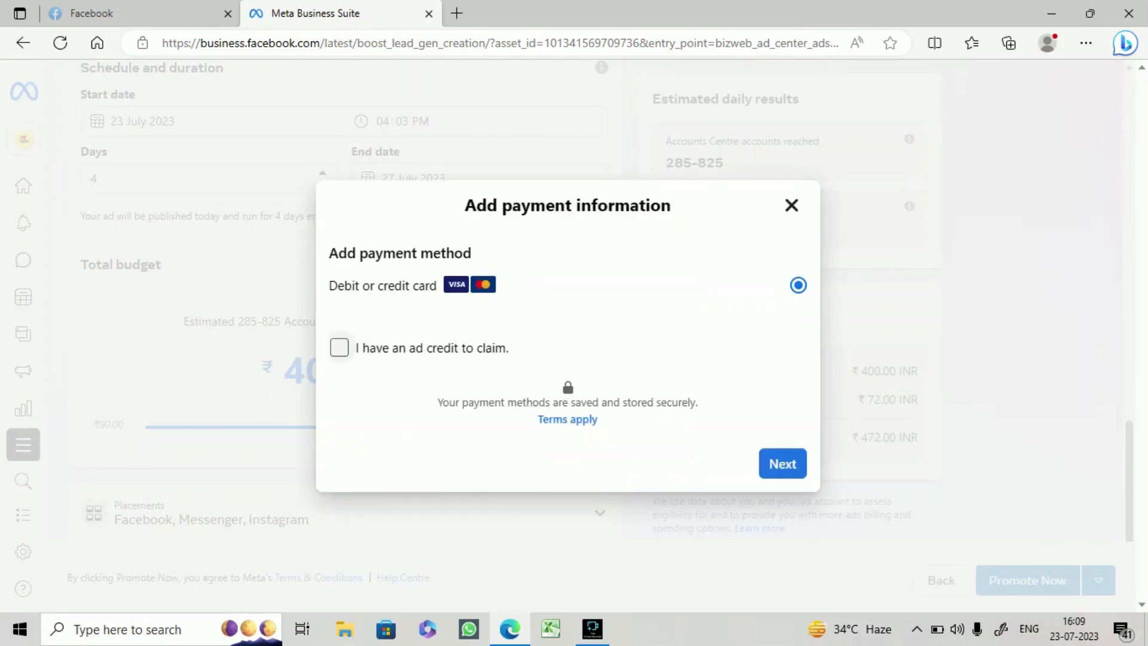
left_click(339, 347)
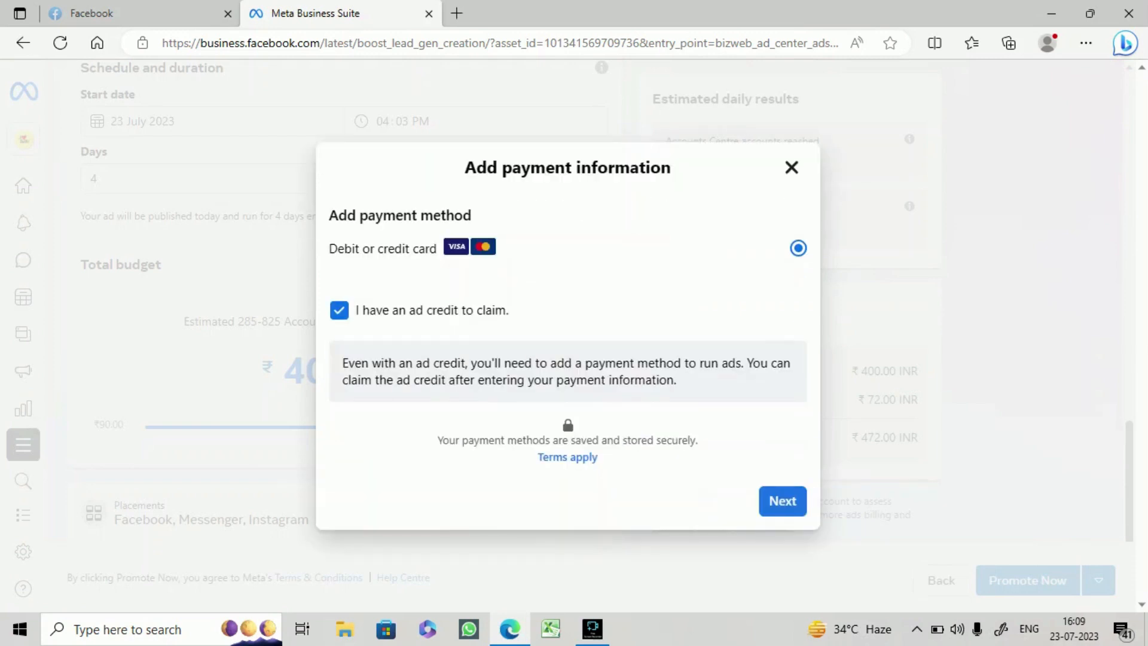
left_click(782, 501)
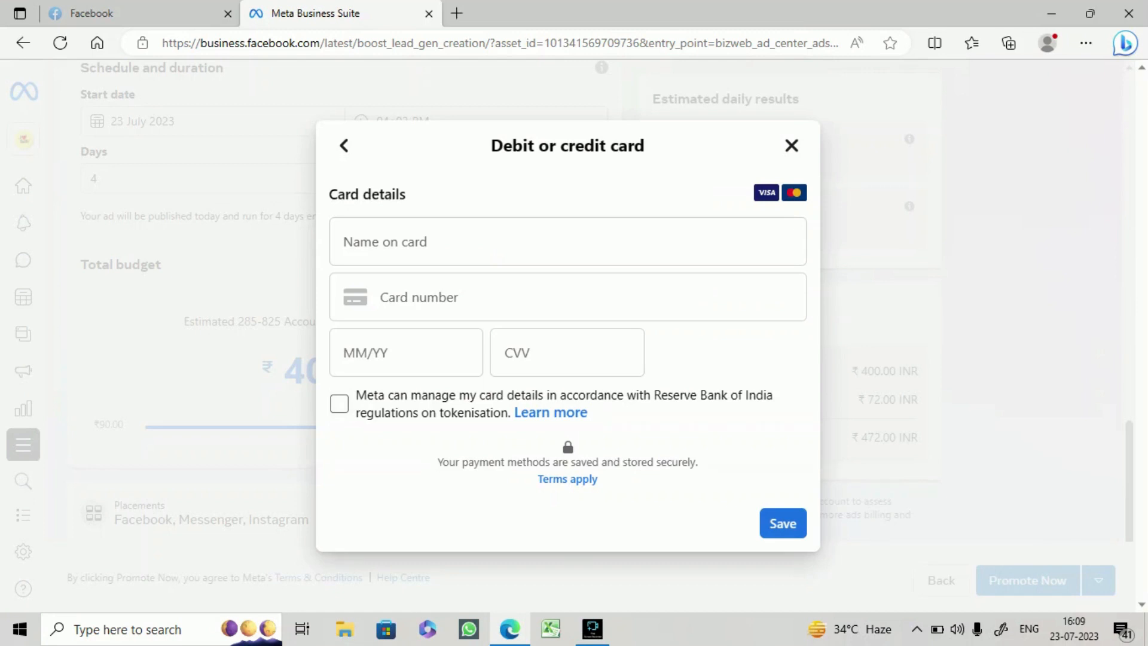
left_click(782, 523)
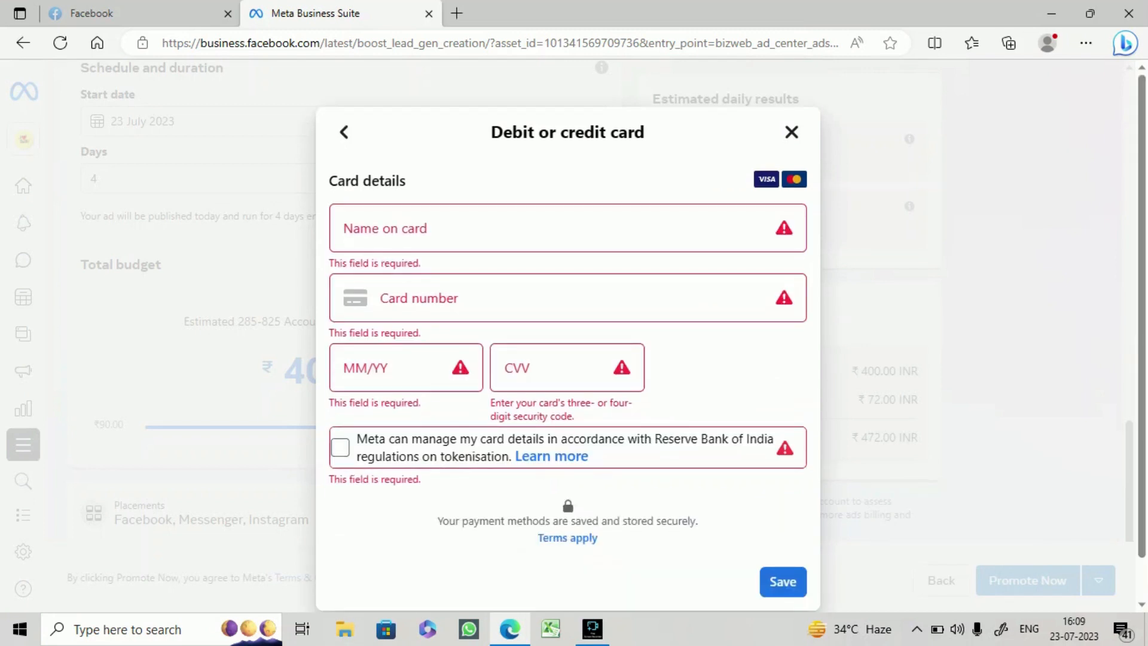
left_click(791, 132)
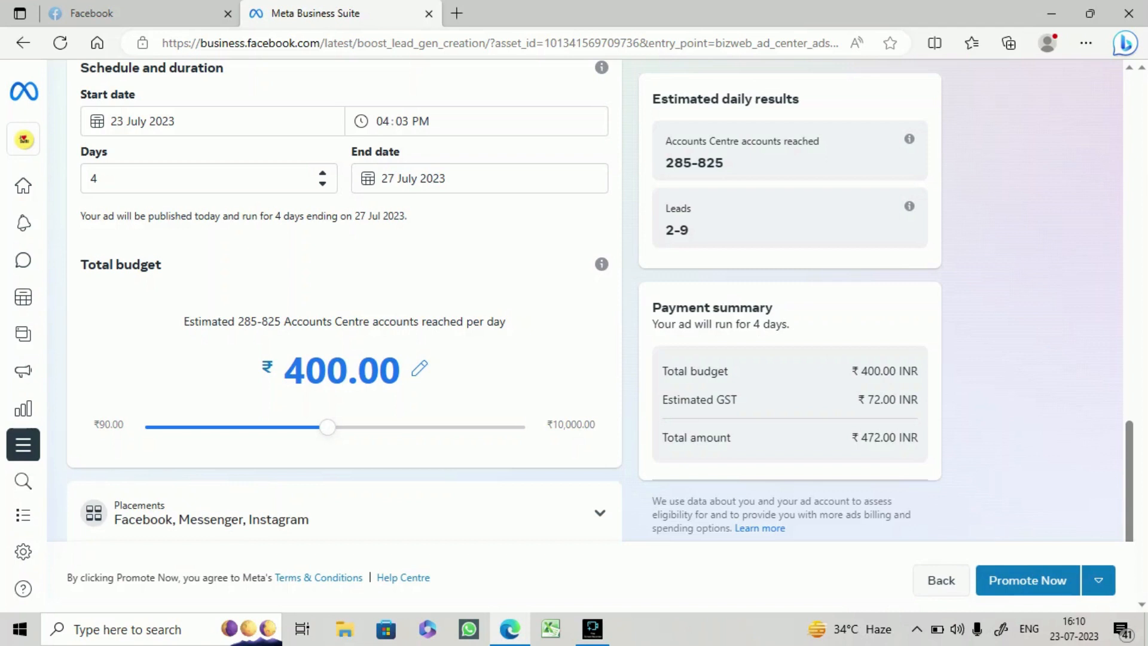
scroll(344, 299, "up", 12)
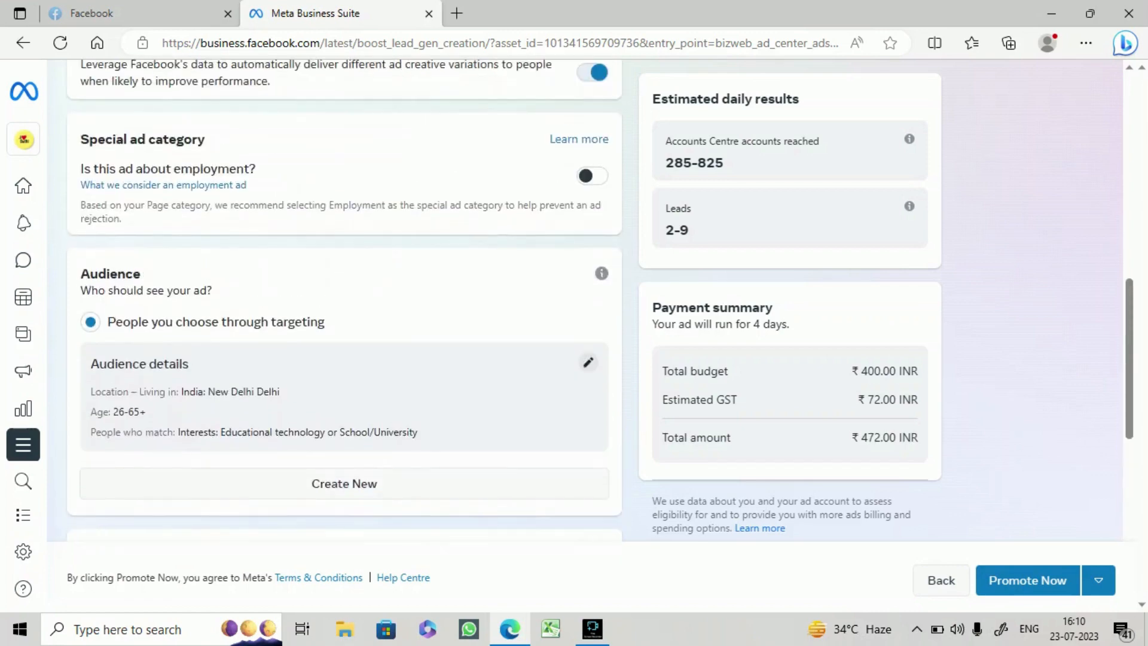
scroll(344, 299, "up", 7)
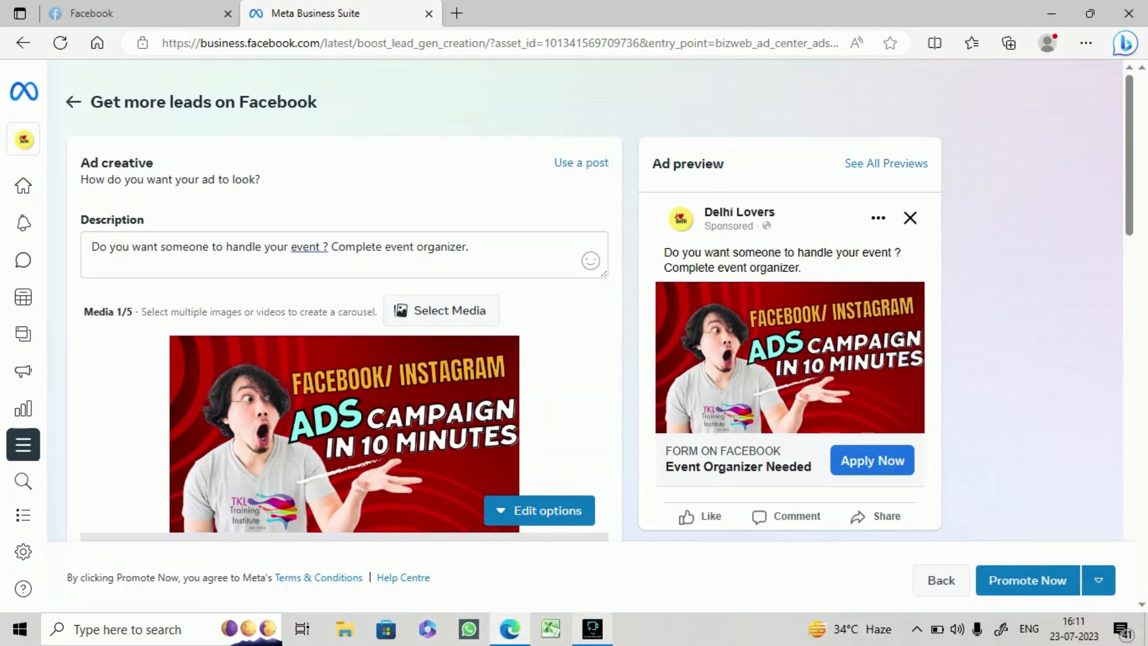
left_click(592, 627)
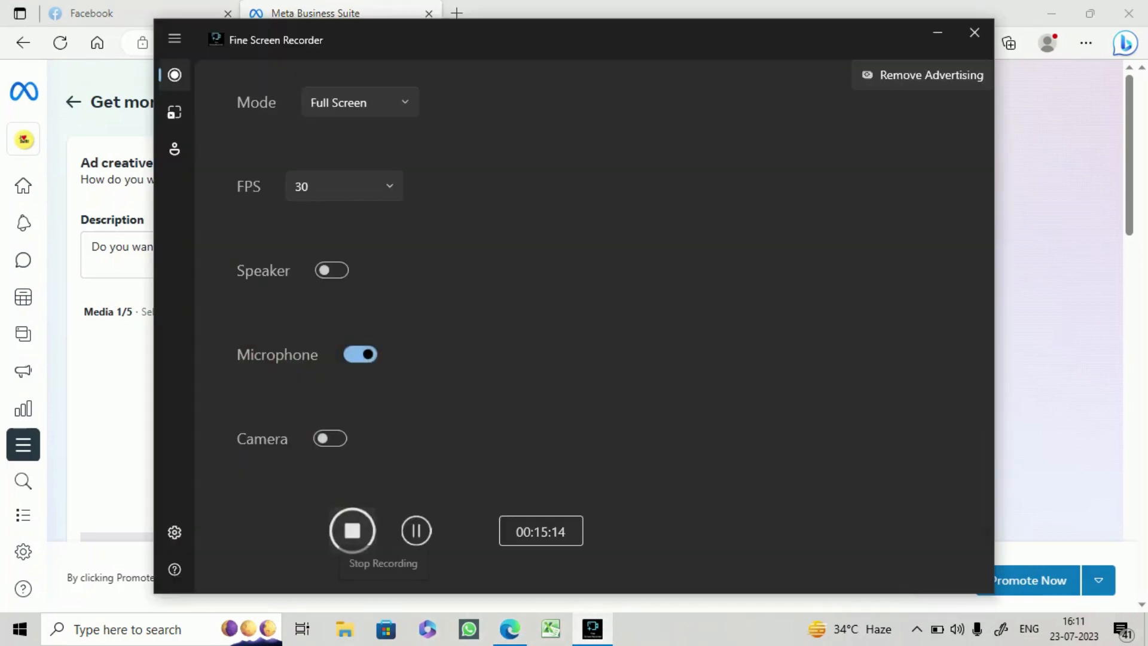